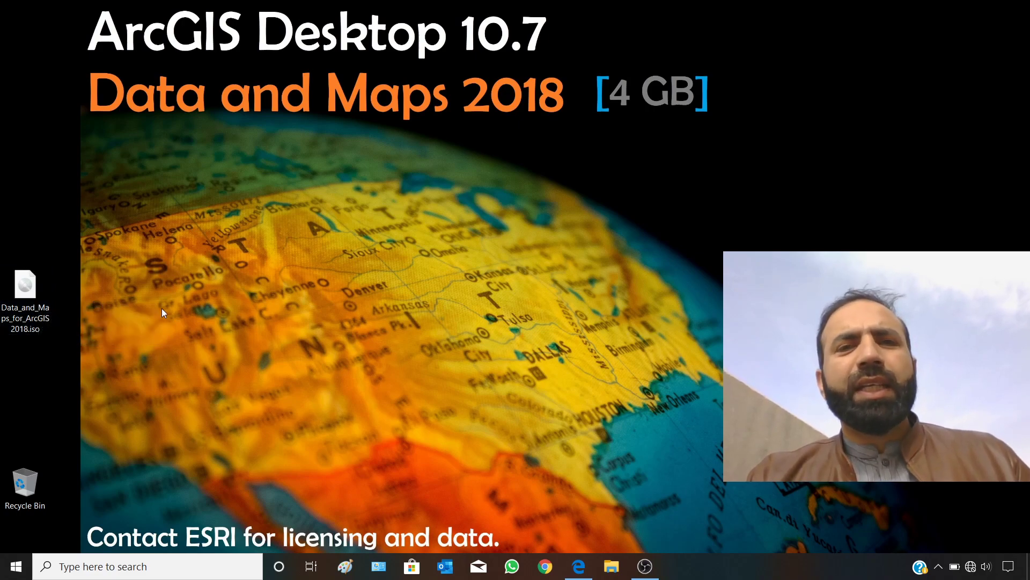
Extract the Data and Maps ISO with 7-Zip into Data_and_Maps_for_ArcGIS2018 and move that folder down the desktop.
click(40, 290)
right_click(30, 299)
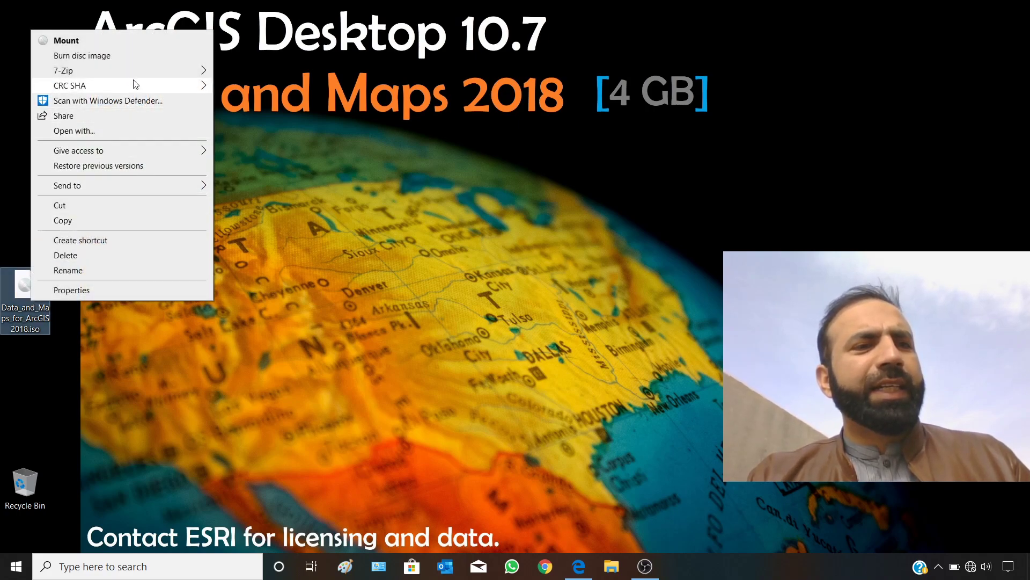
mouse_move(134, 80)
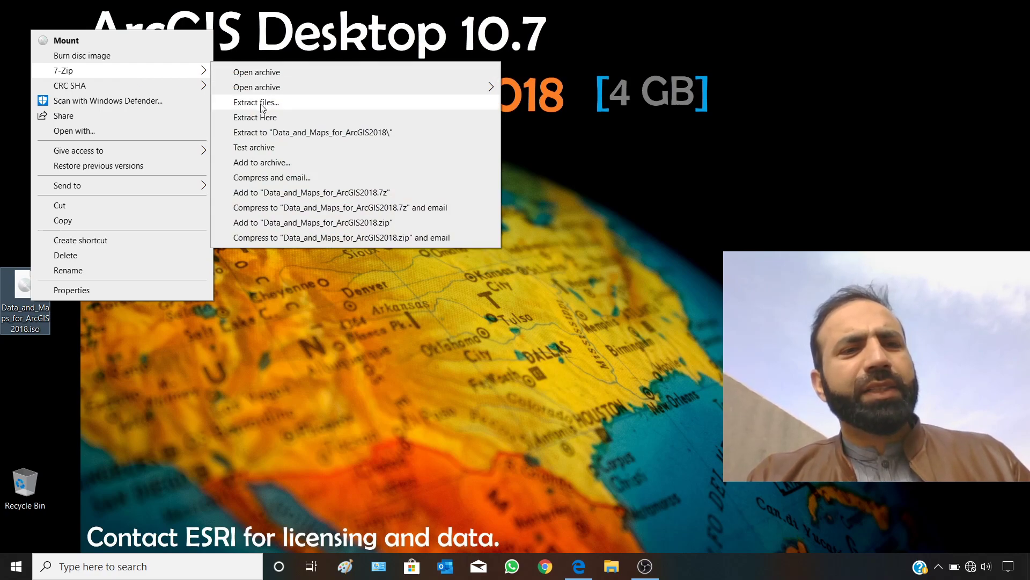
click(272, 133)
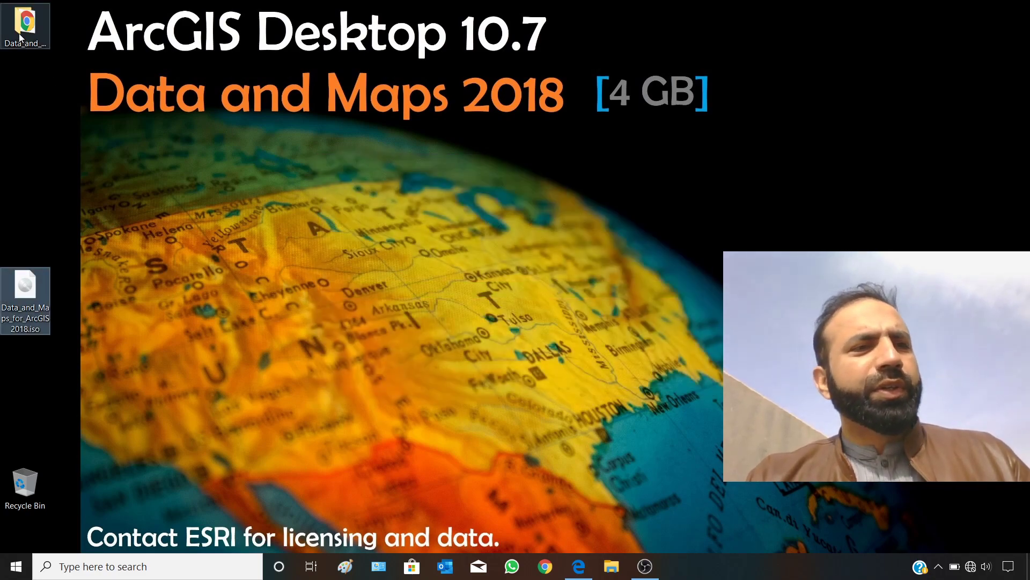
drag(20, 25, 21, 351)
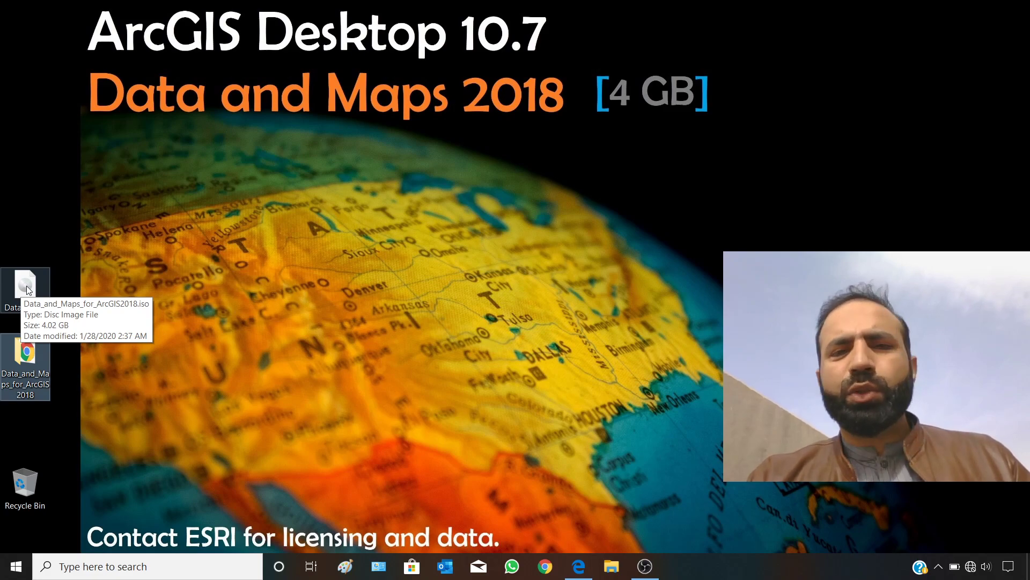
Open Data_and_Maps_for_ArcGIS2018, reposition its window, enter the world folder and select World Map.mxd.
double_click(31, 364)
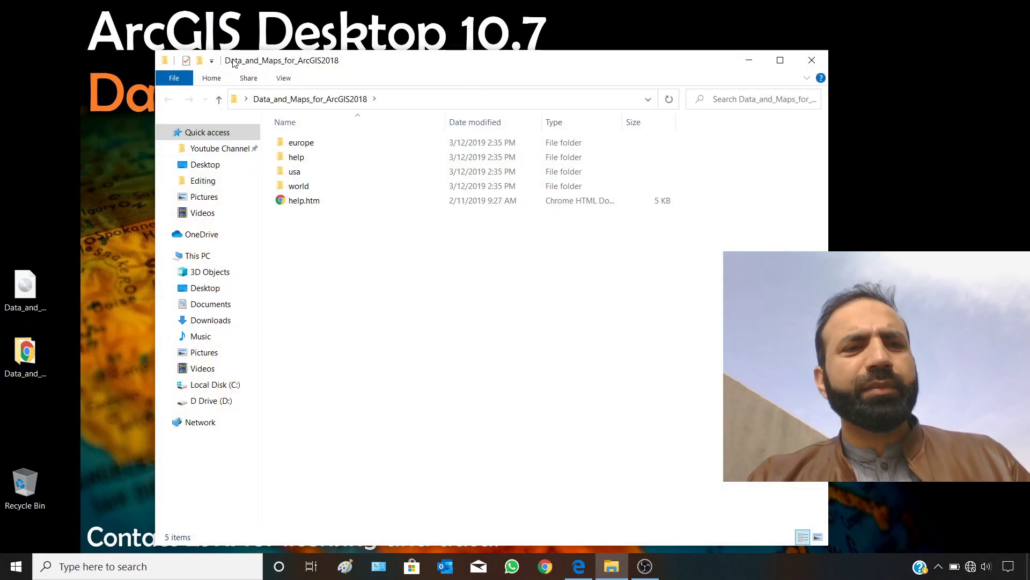
drag(234, 63, 270, 245)
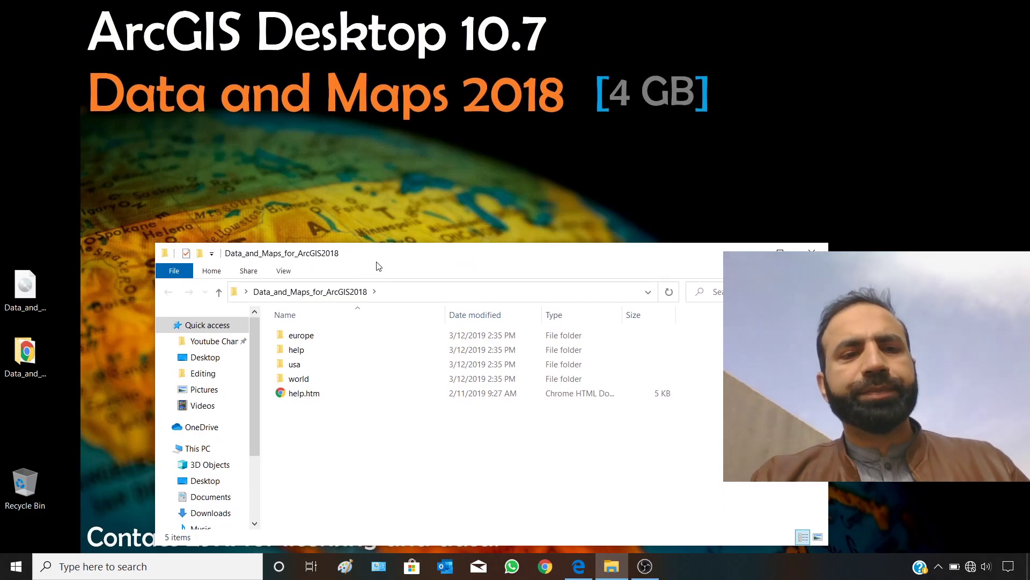
drag(379, 267, 323, 189)
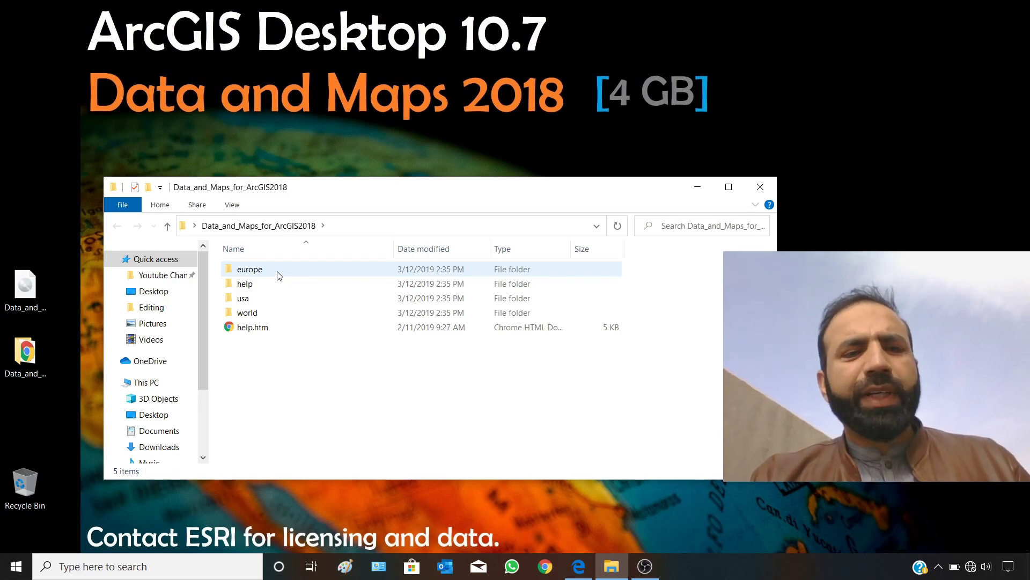
mouse_move(278, 274)
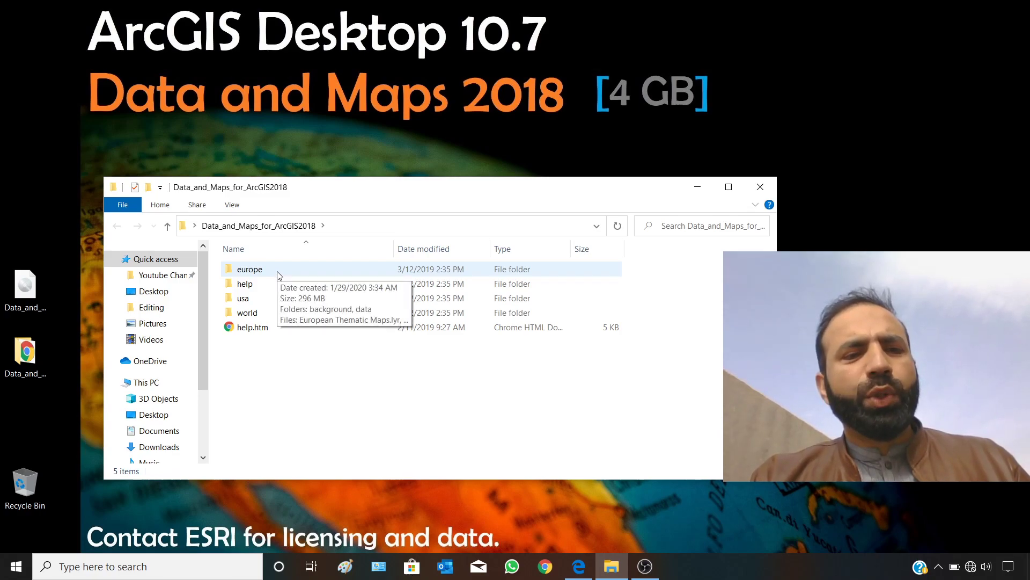
double_click(248, 313)
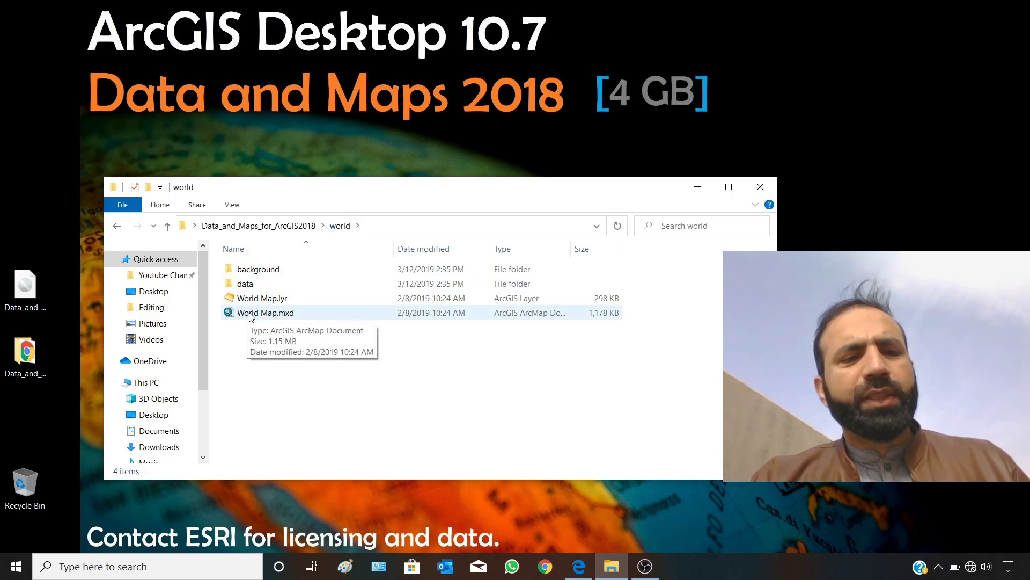
click(274, 316)
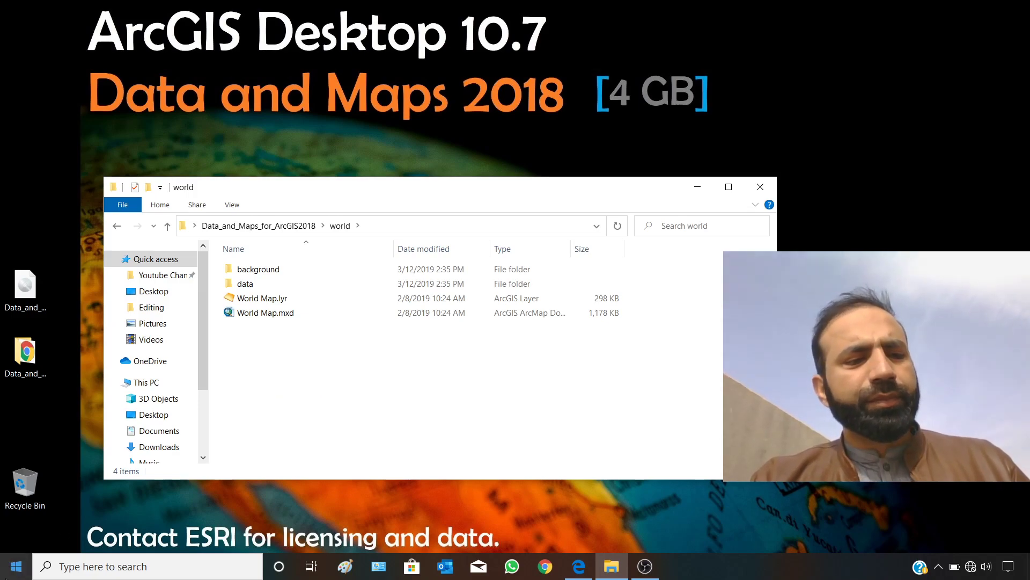
Start ArcCatalog 10.7 from the ArcGIS group in the Start menu.
click(4, 574)
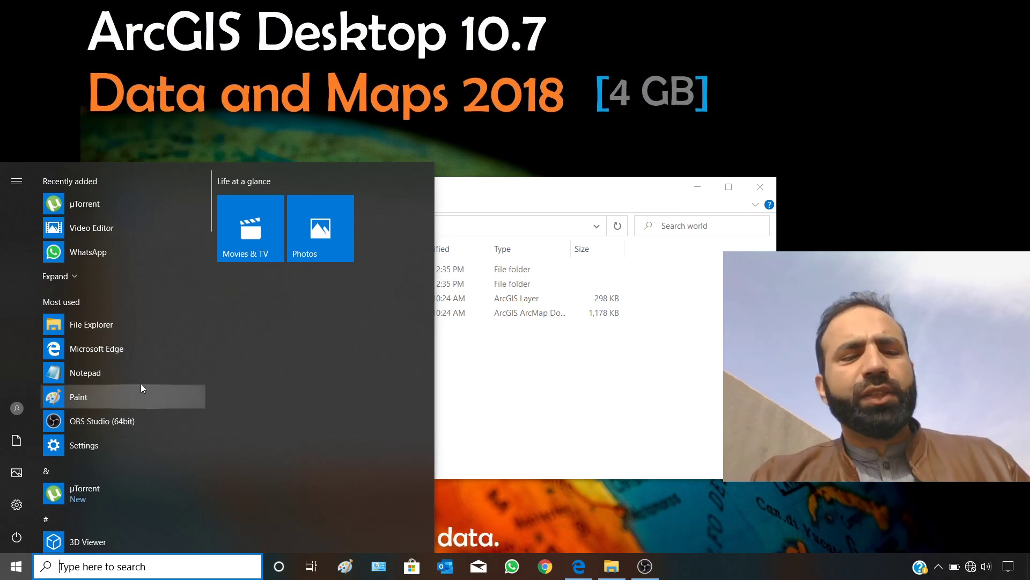
scroll(142, 381, down, 5)
scroll(142, 378, down, 4)
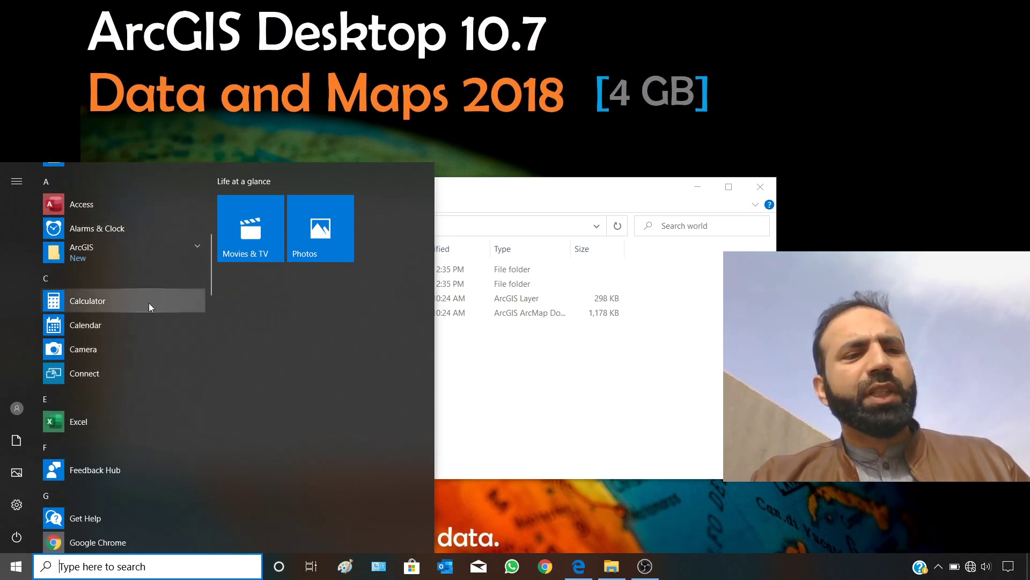
click(189, 253)
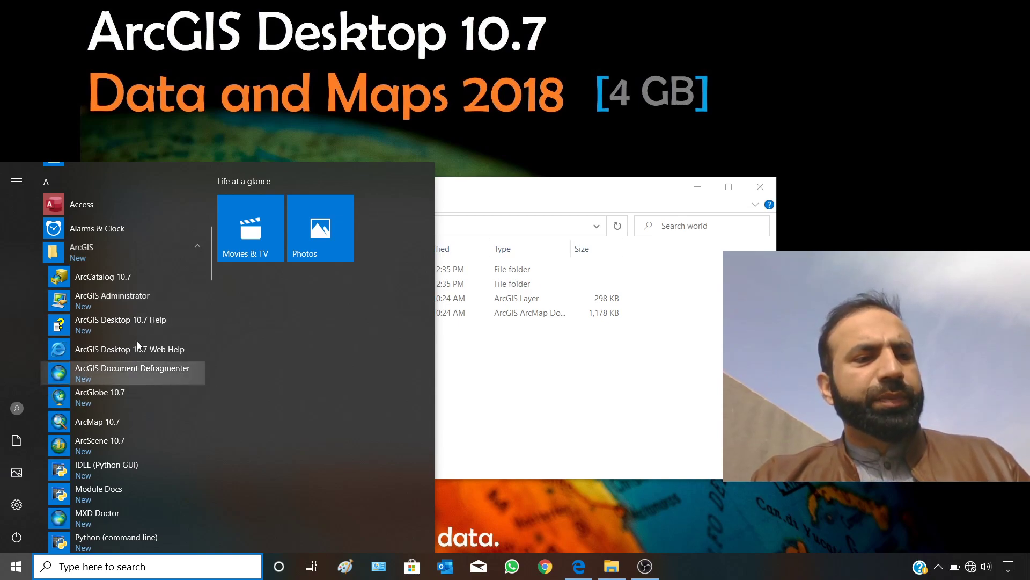
click(138, 281)
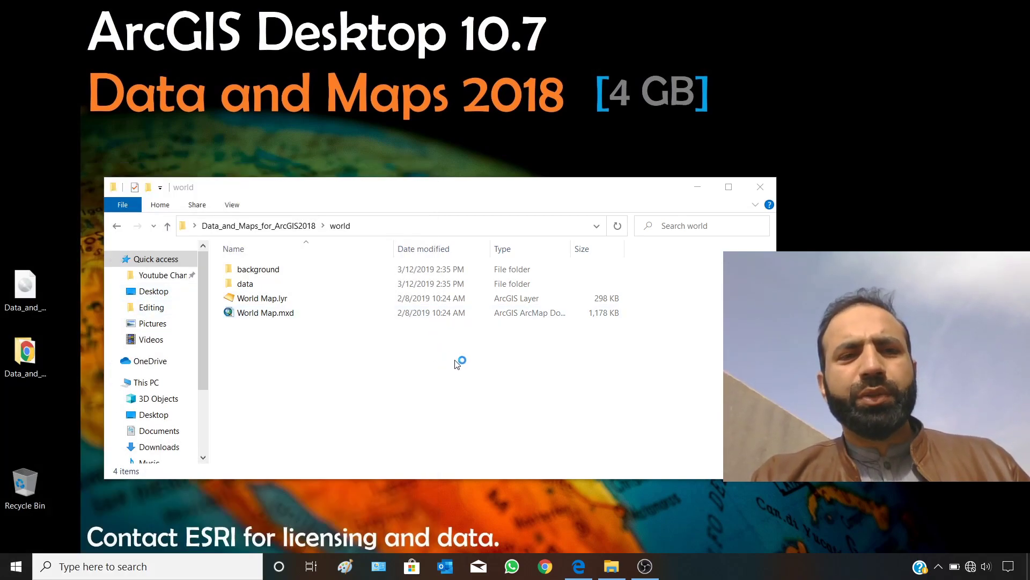
Check the ArcGIS Desktop 10.7.0.10450 version details under Help > About ArcCatalog, then dismiss them.
click(698, 188)
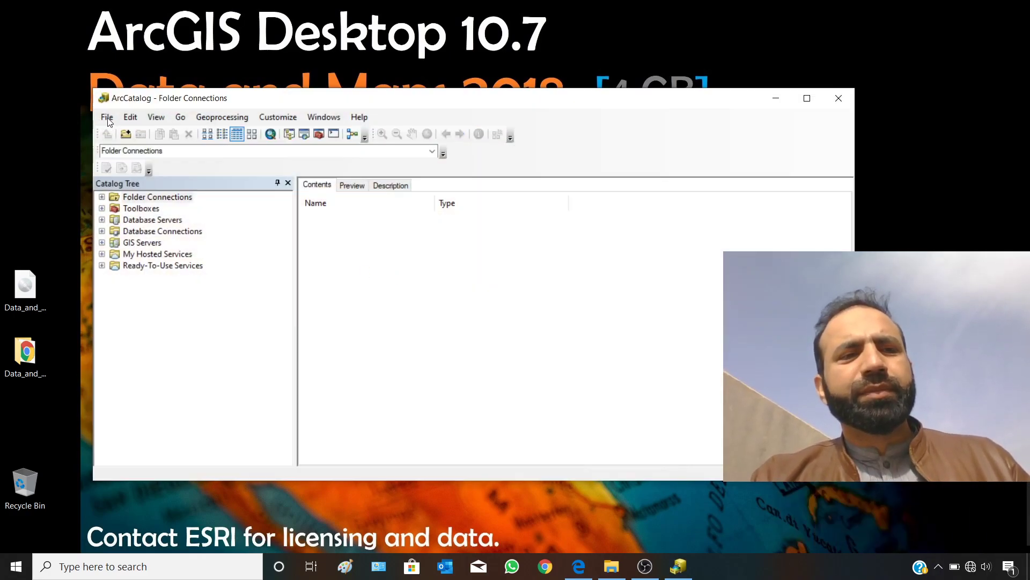
click(107, 117)
click(440, 109)
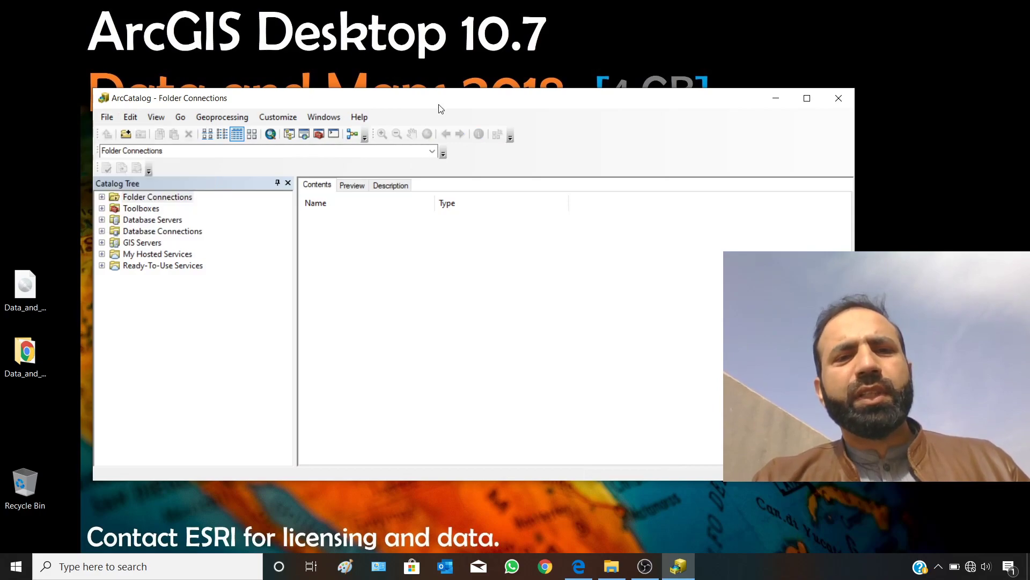
click(366, 119)
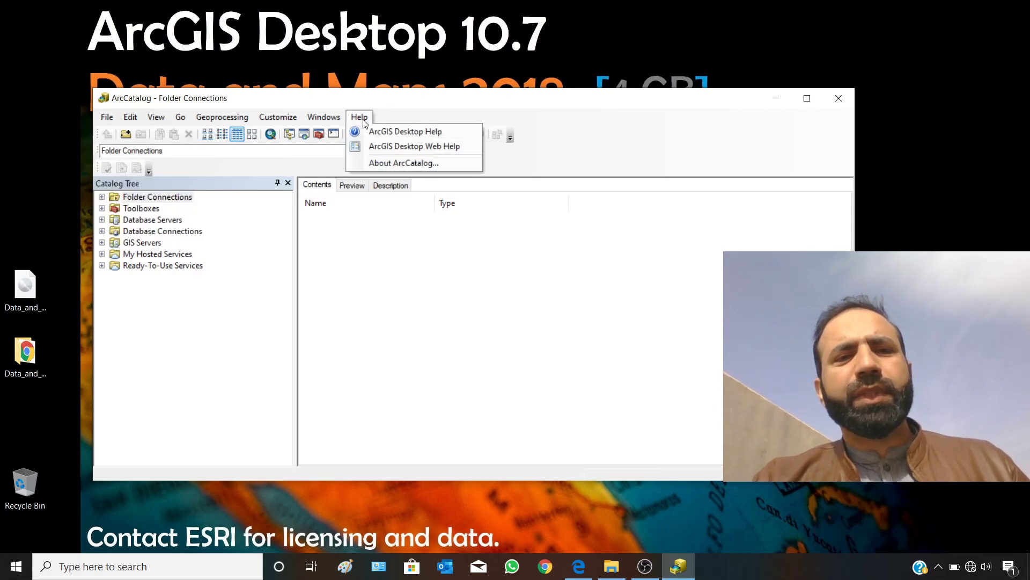
click(365, 162)
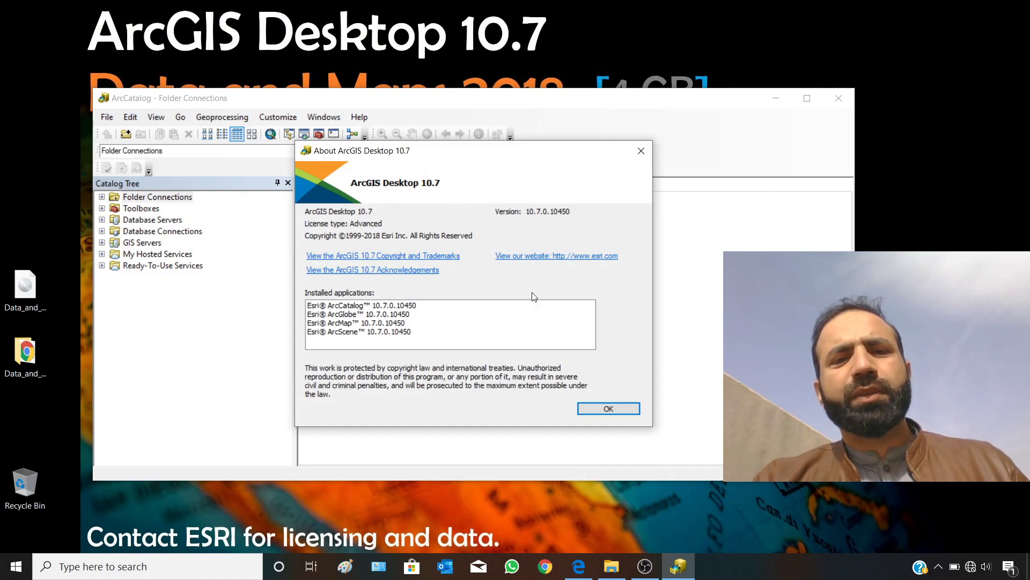
click(601, 410)
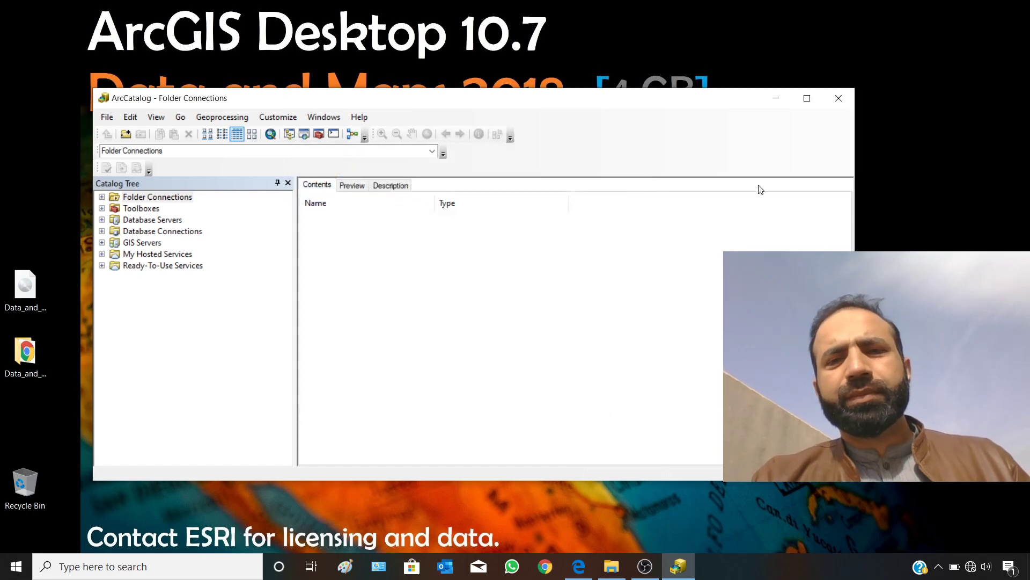
Exit ArcCatalog and open World Map.mxd from the world folder in ArcMap.
click(106, 117)
click(137, 241)
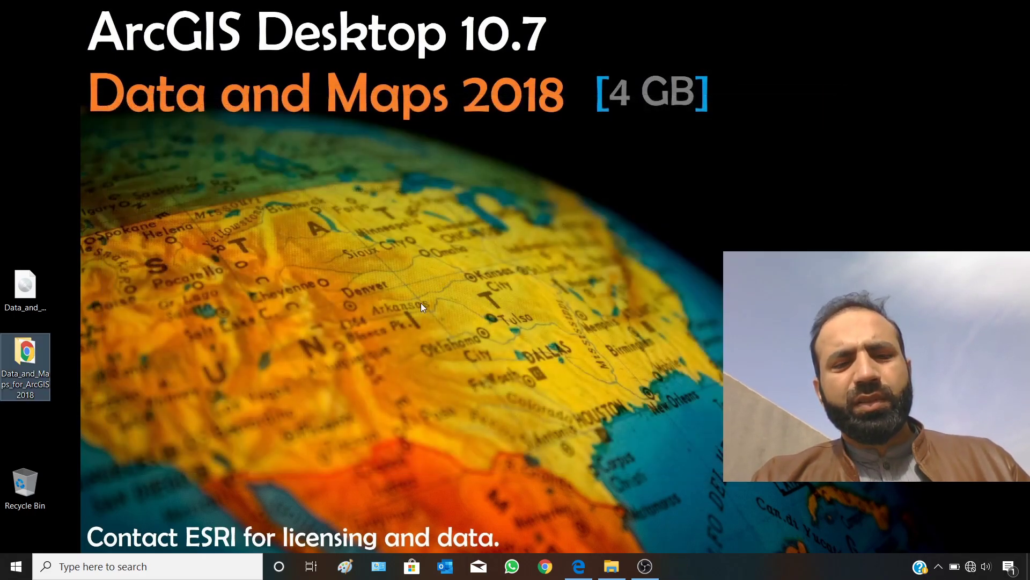
click(454, 460)
click(611, 566)
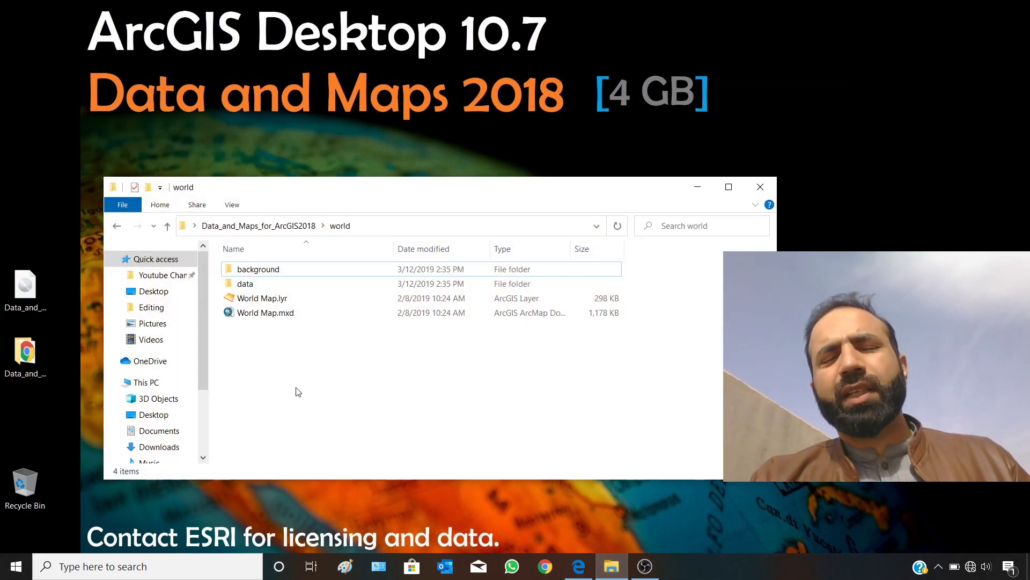
click(258, 317)
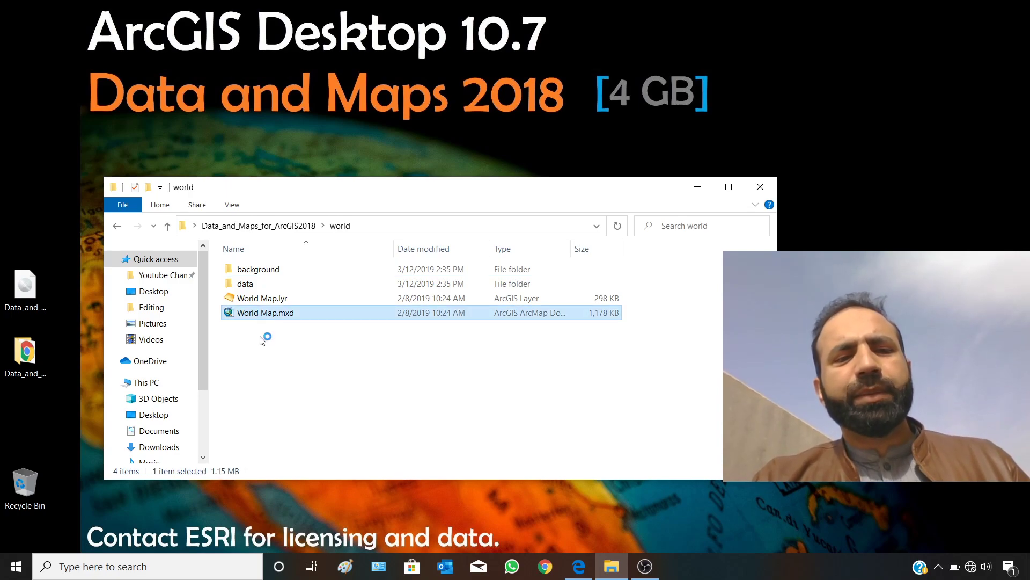
click(697, 187)
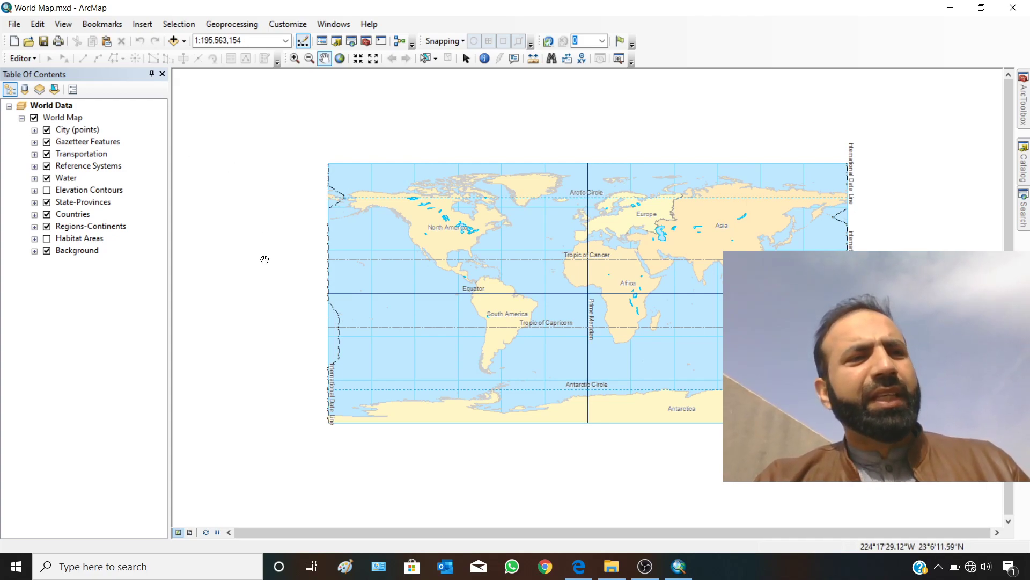
click(369, 24)
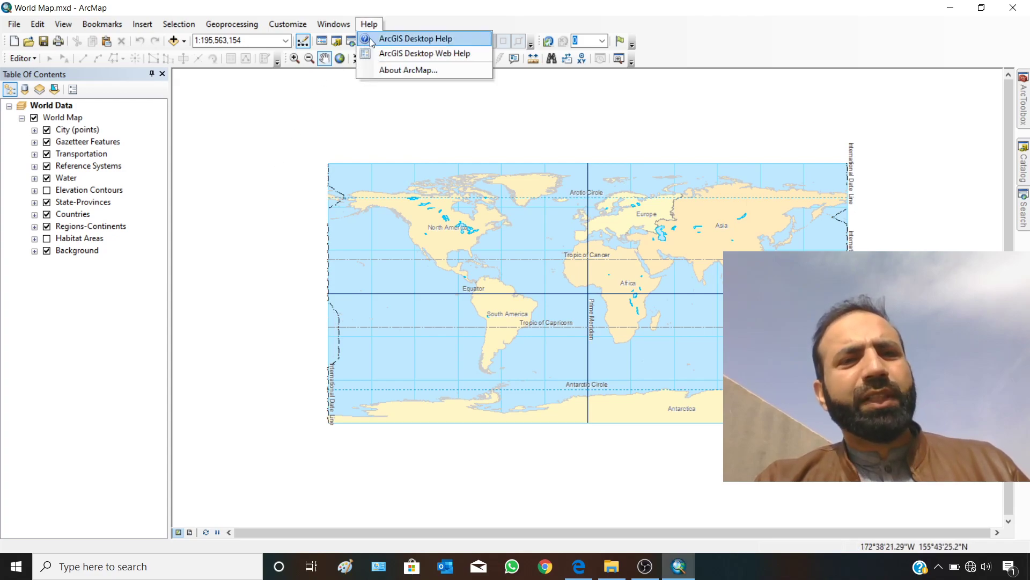
click(381, 69)
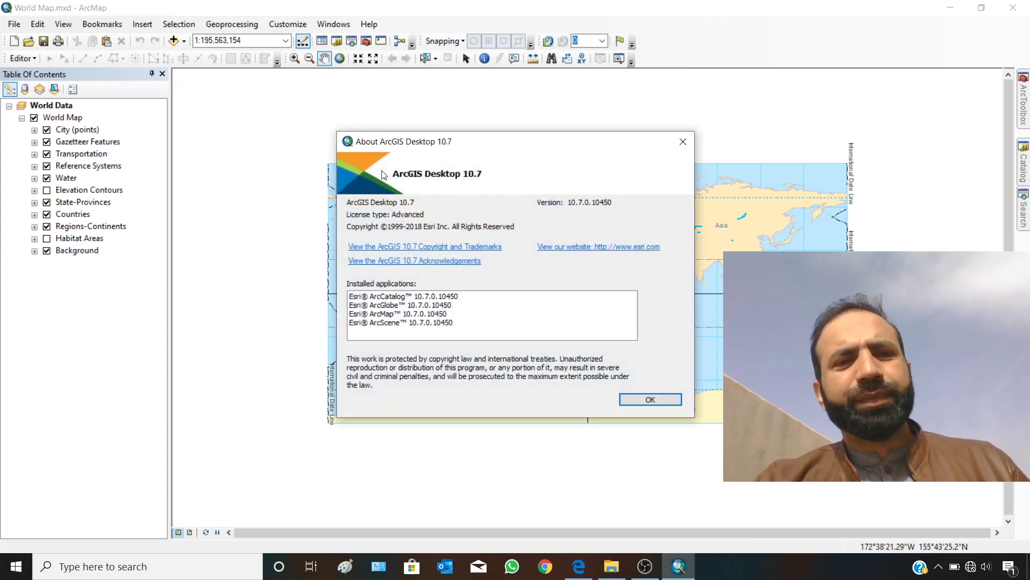
click(646, 399)
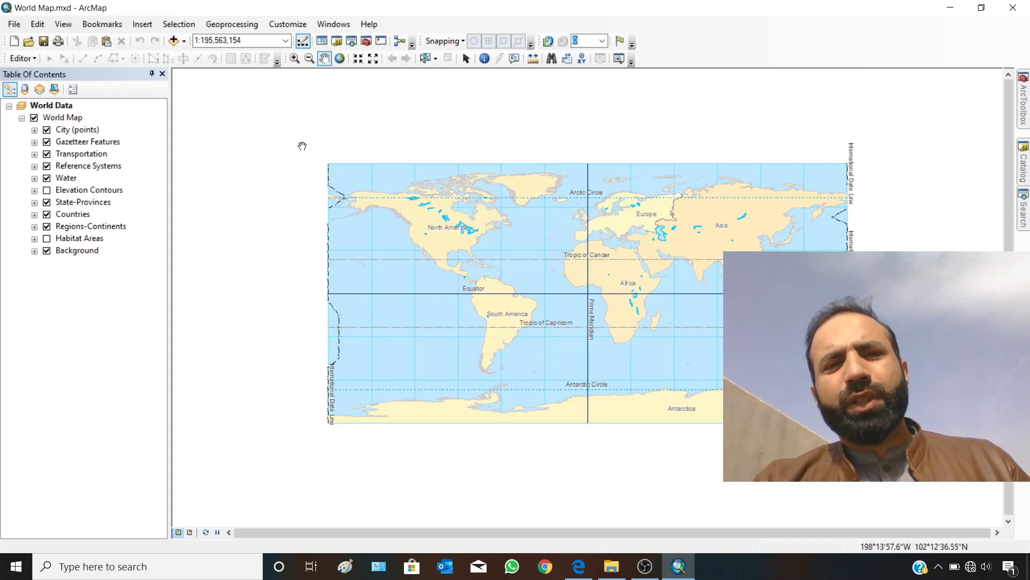
click(613, 570)
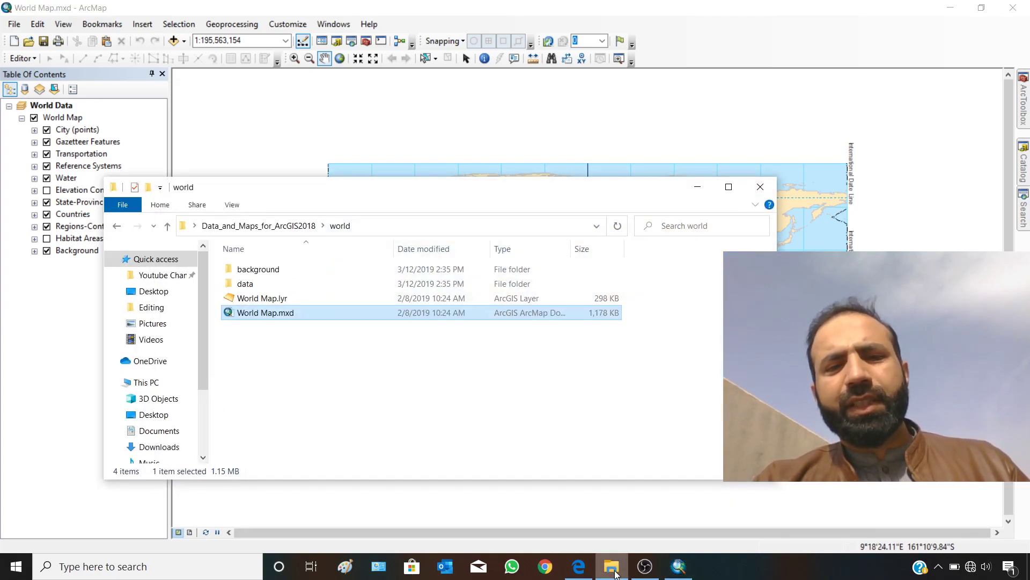
click(697, 188)
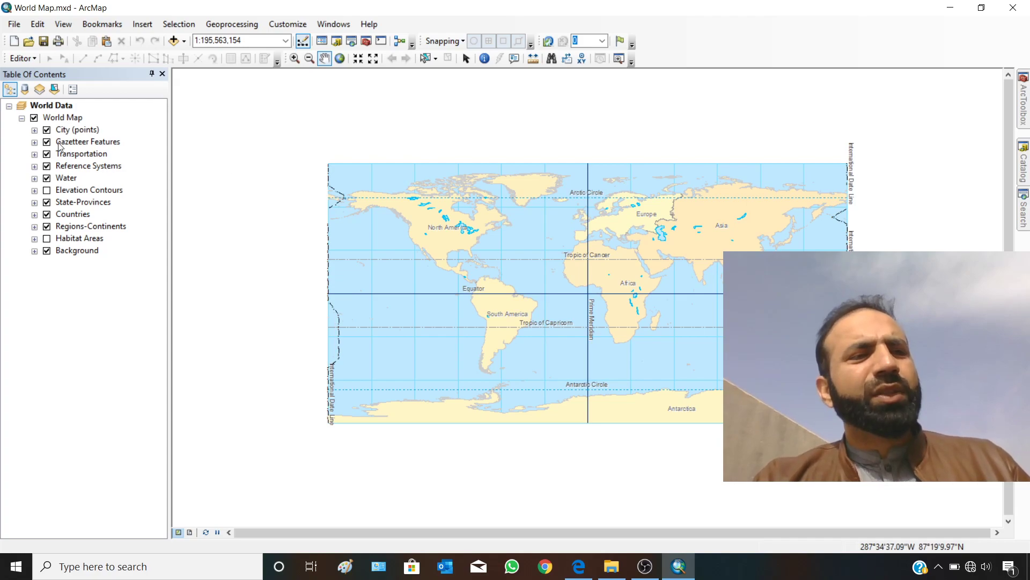
Expand City (points) into Populated Places, National Capitals and Other Cities legends, and widen the layer list.
click(35, 130)
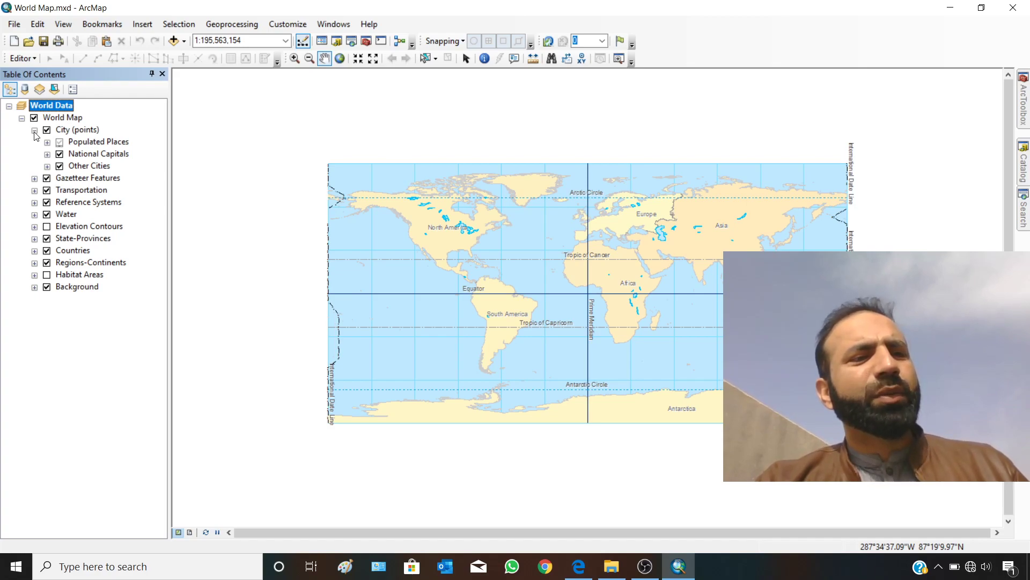
click(47, 143)
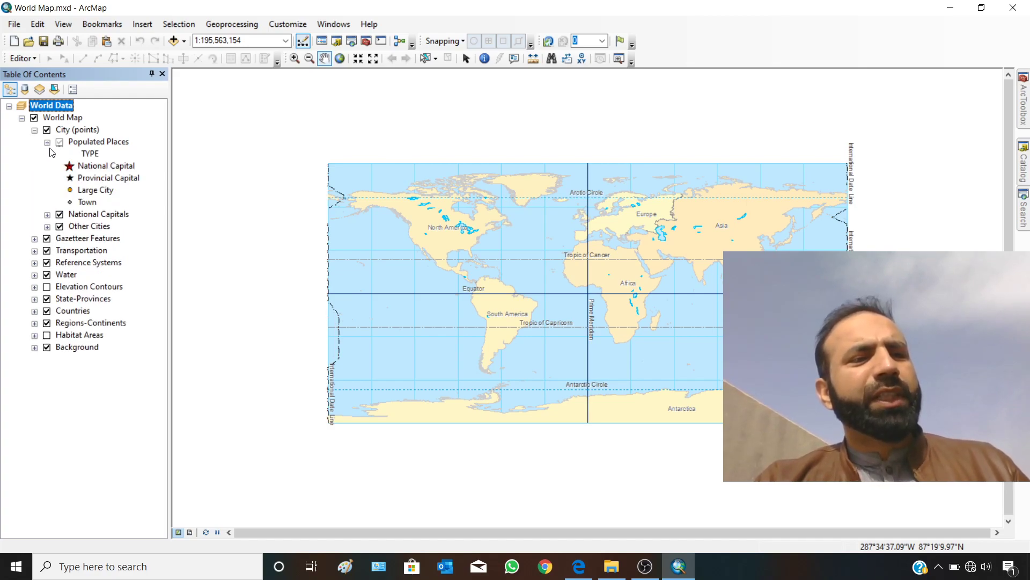
click(47, 215)
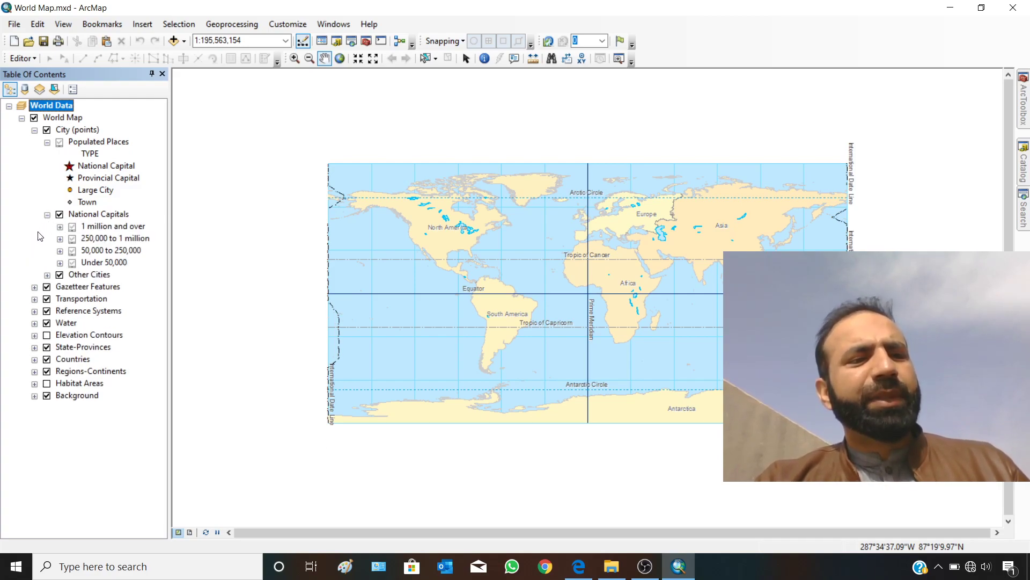
click(60, 227)
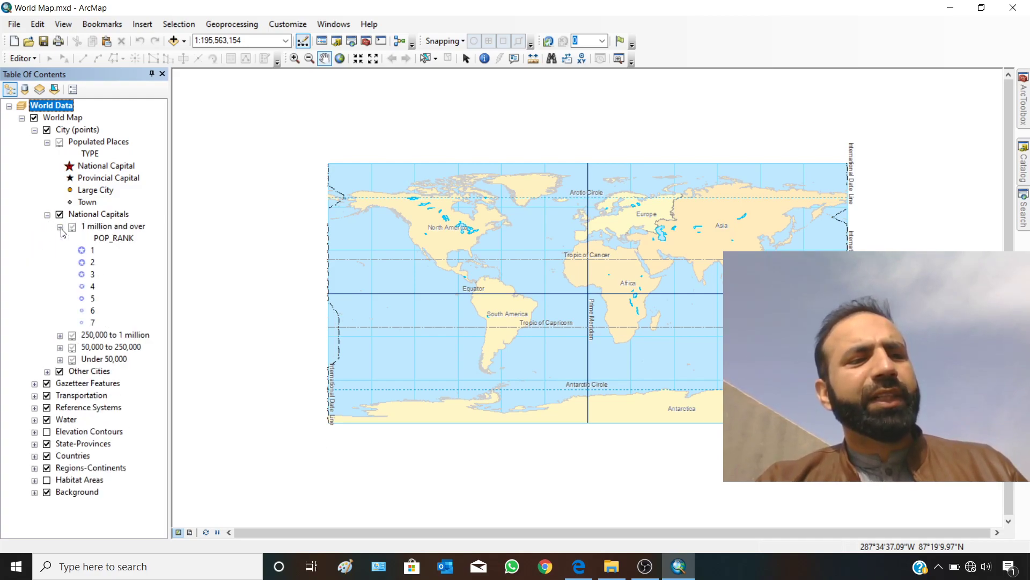
click(60, 227)
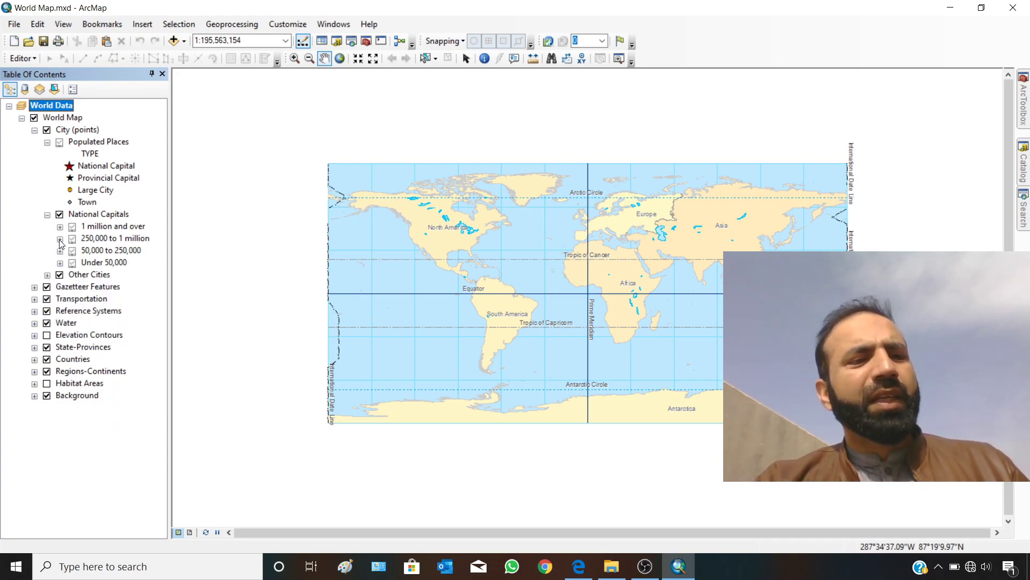
click(47, 274)
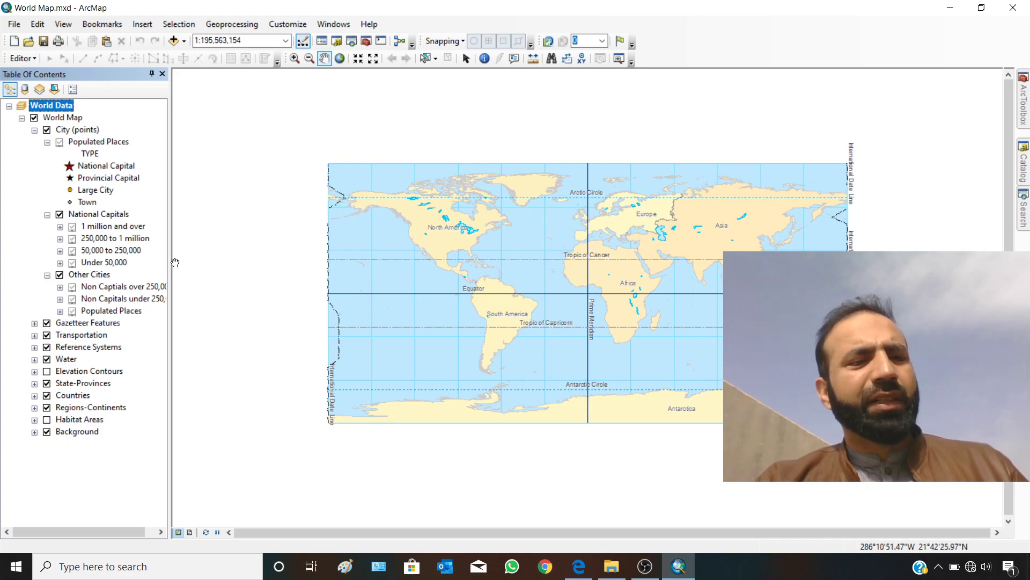
drag(186, 259, 194, 264)
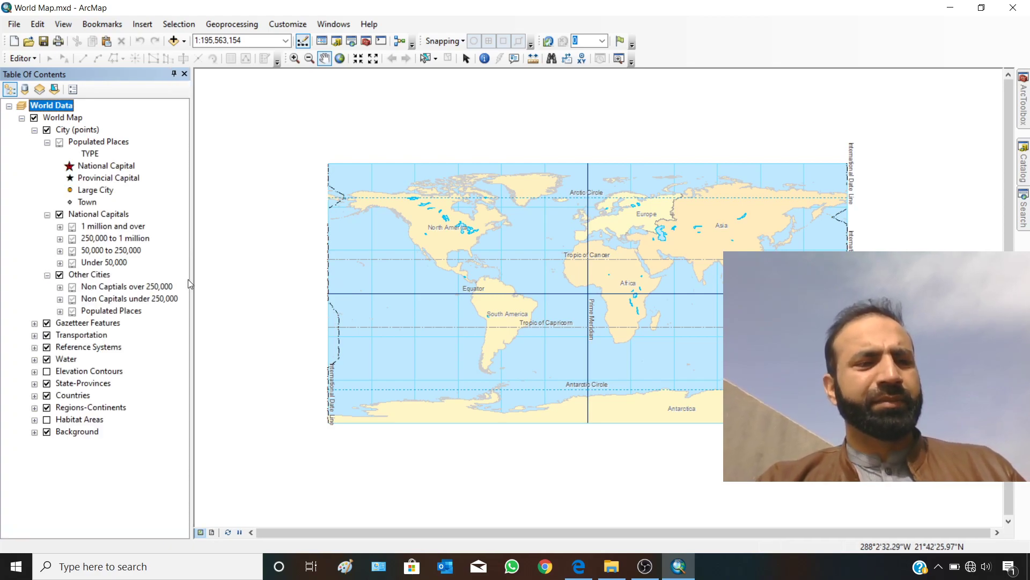
Expand Gazetteer Features and its Airports, Land, Coastal, Islands and Ocean Features legends.
click(34, 323)
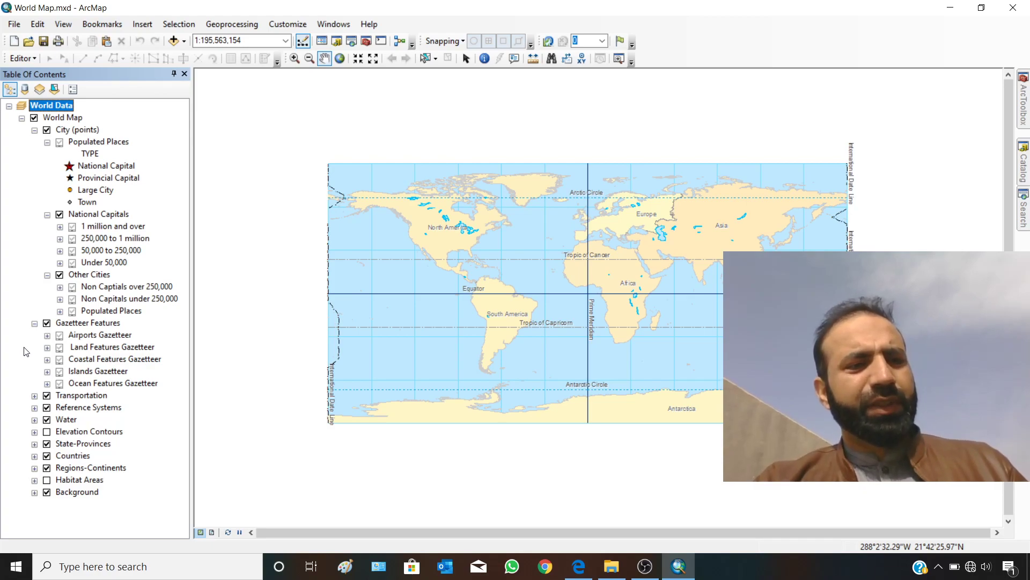
click(47, 335)
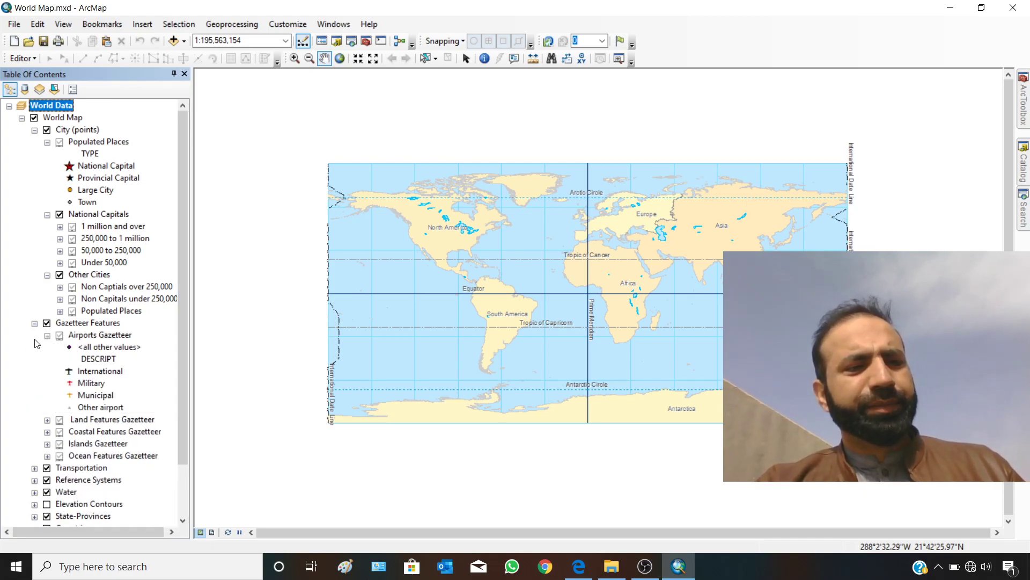
scroll(37, 344, down, 2)
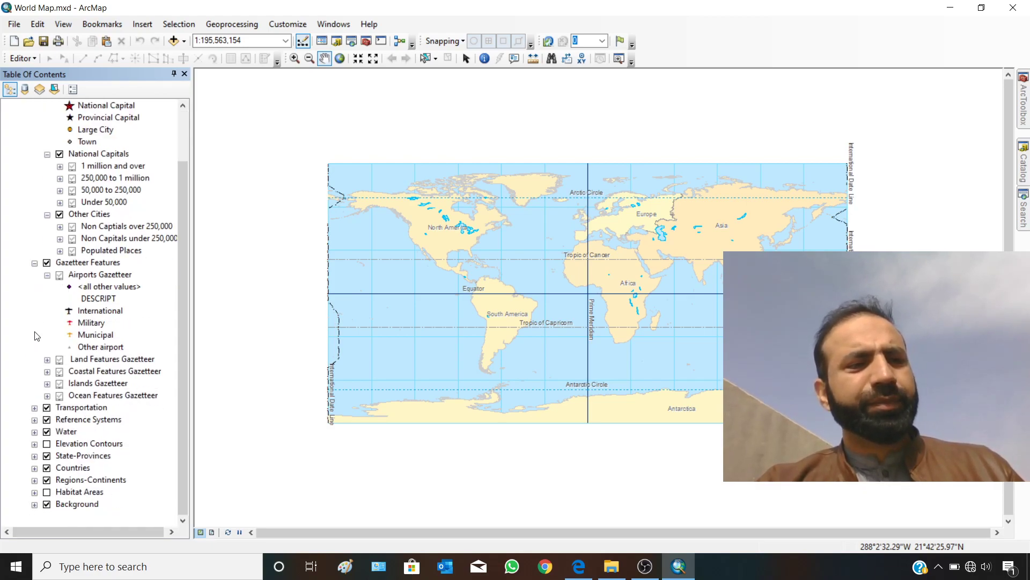
click(47, 359)
scroll(134, 279, down, 3)
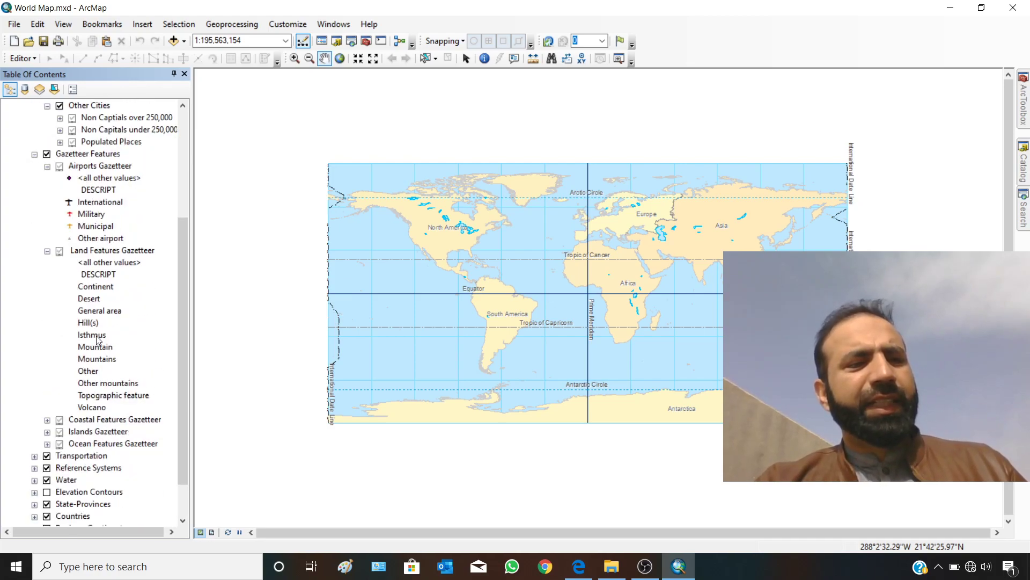
scroll(130, 320, down, 1)
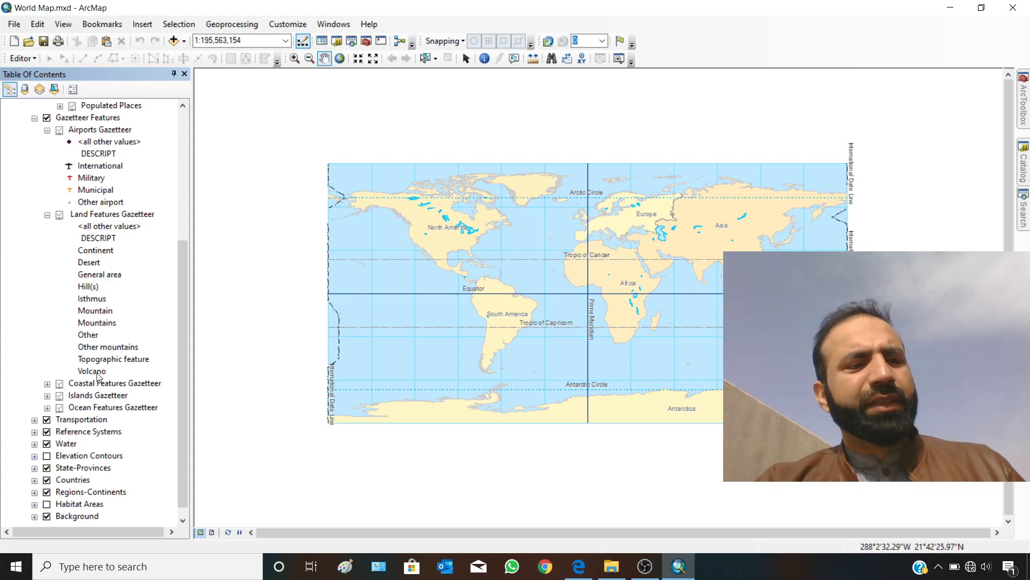
scroll(101, 377, down, 1)
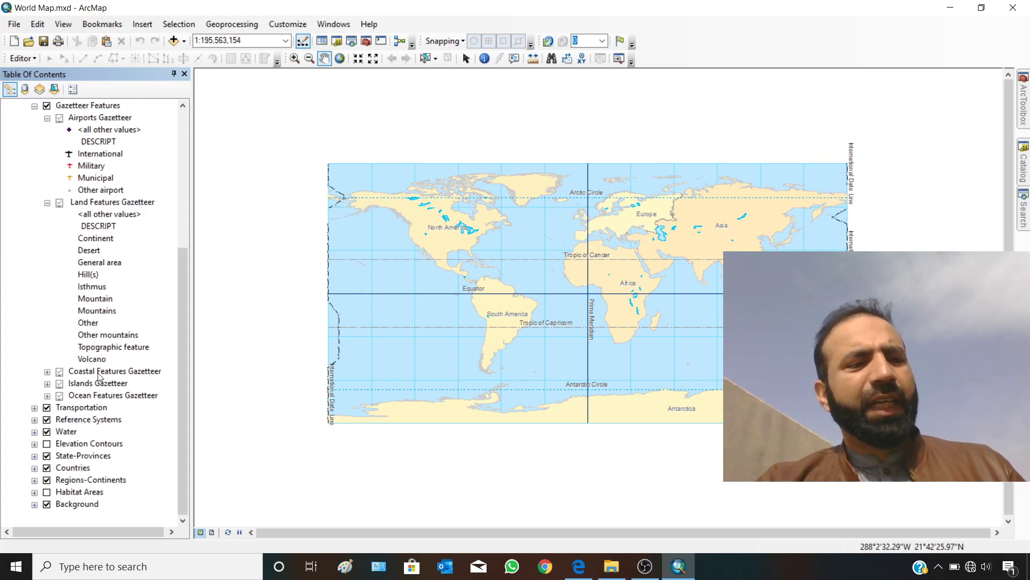
click(47, 371)
scroll(54, 359, down, 3)
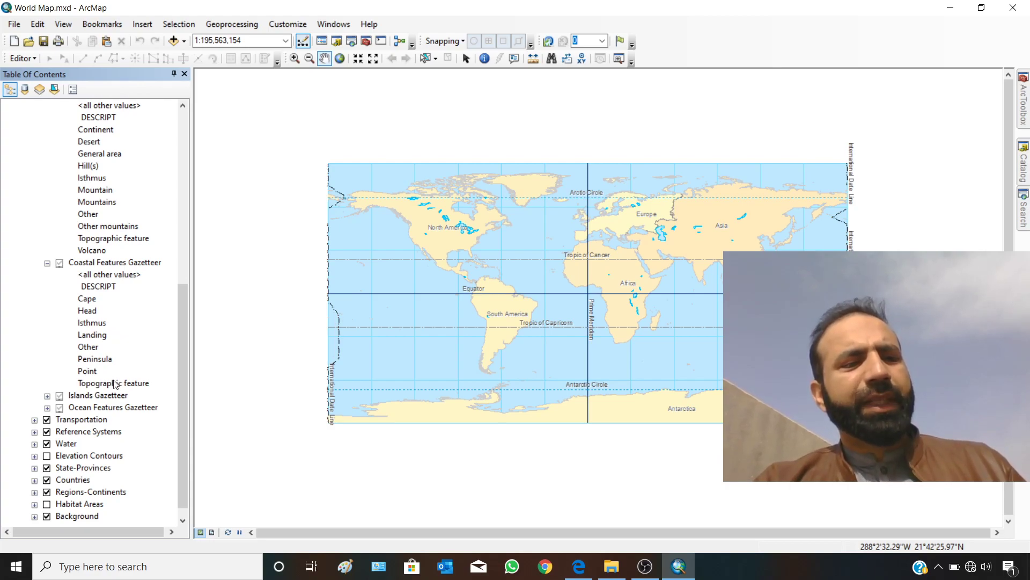
click(45, 404)
click(47, 396)
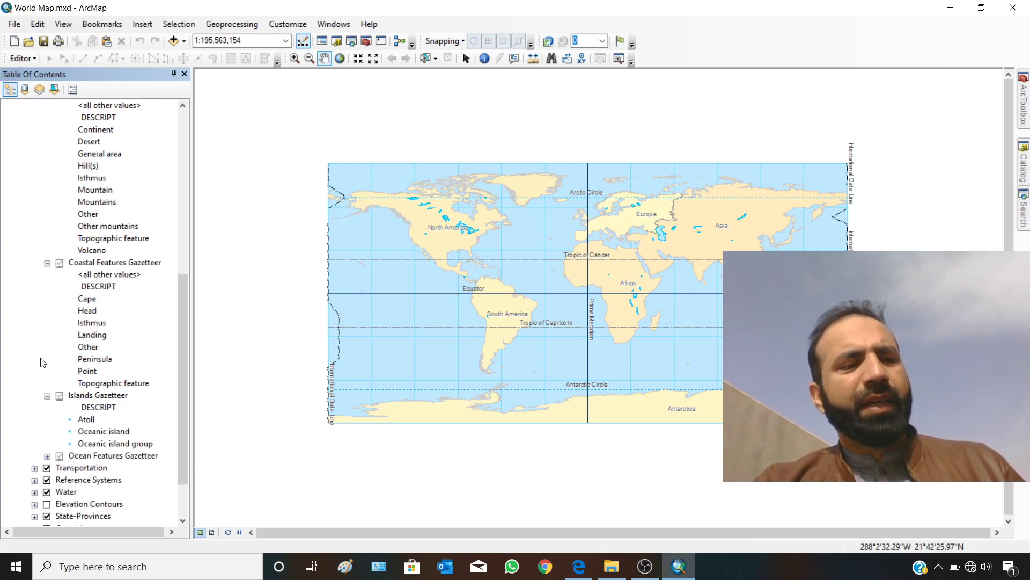
scroll(42, 349, down, 2)
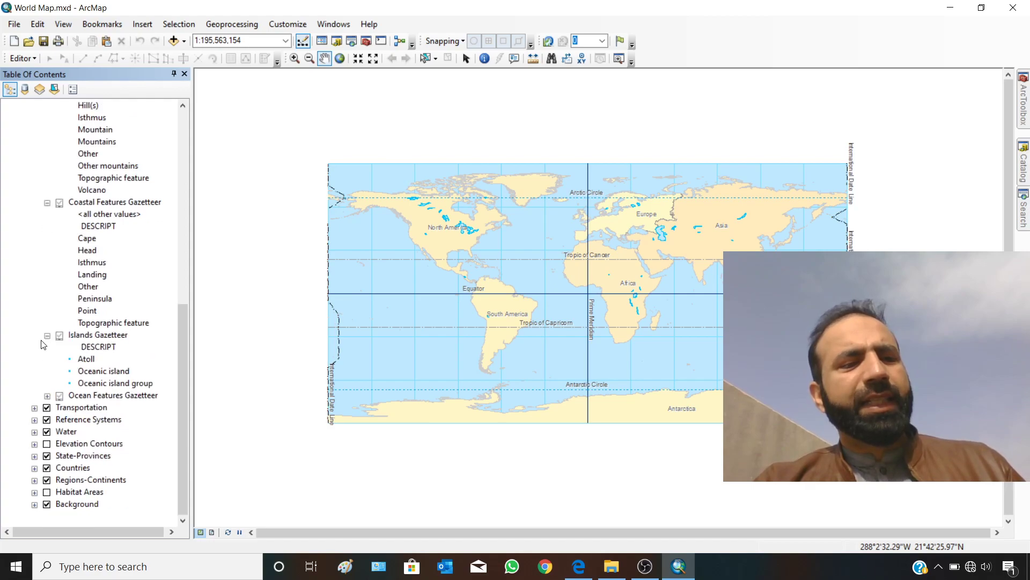
click(47, 396)
scroll(50, 344, down, 4)
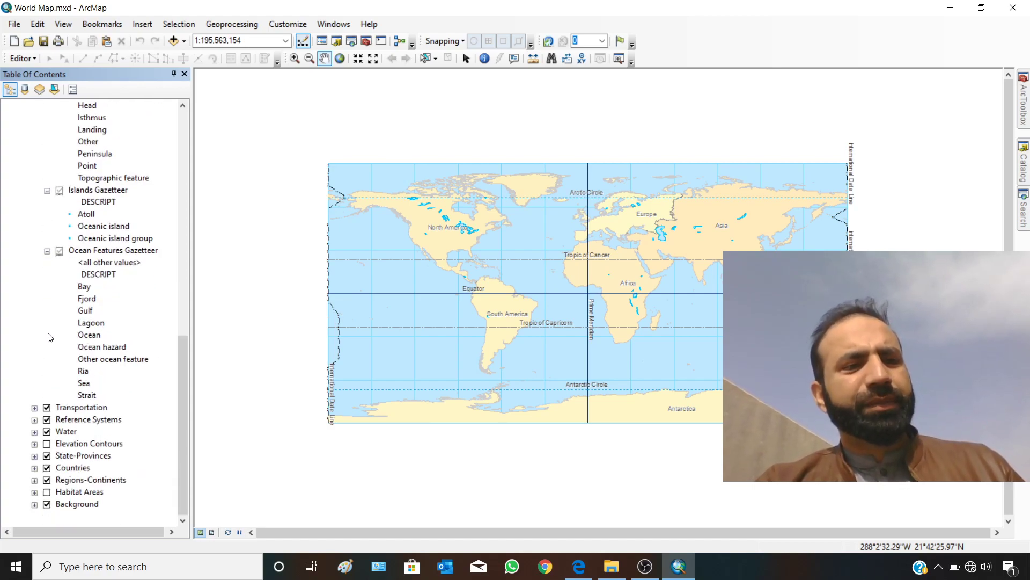
Expand Transportation to show the Airports, Roads and Railroads symbols.
click(34, 407)
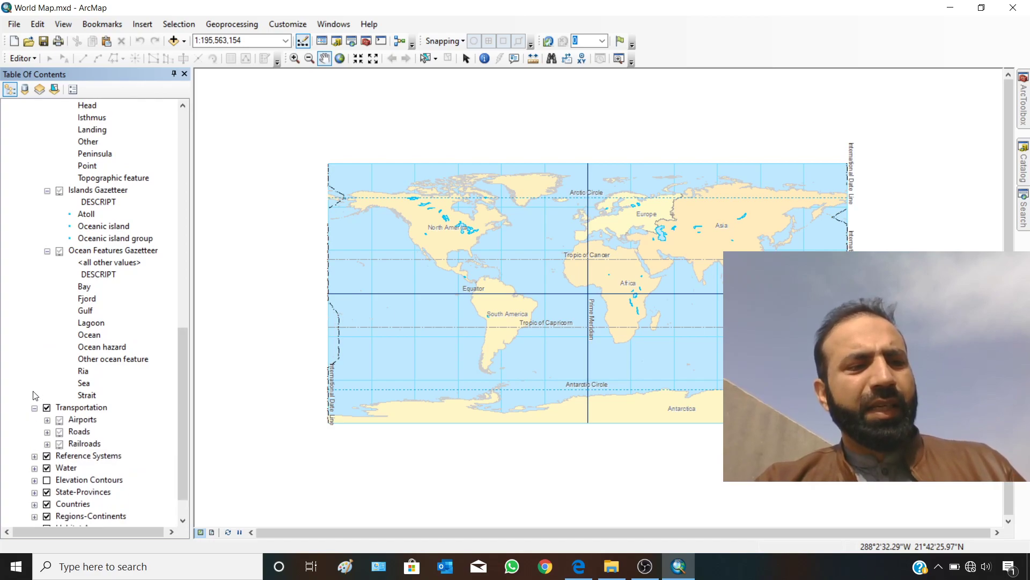
click(48, 383)
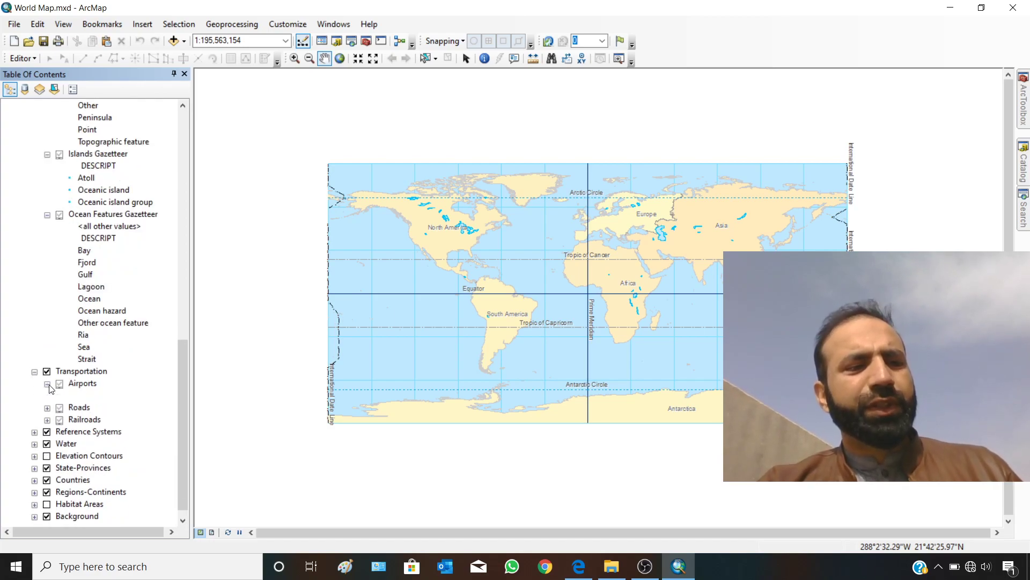
click(47, 396)
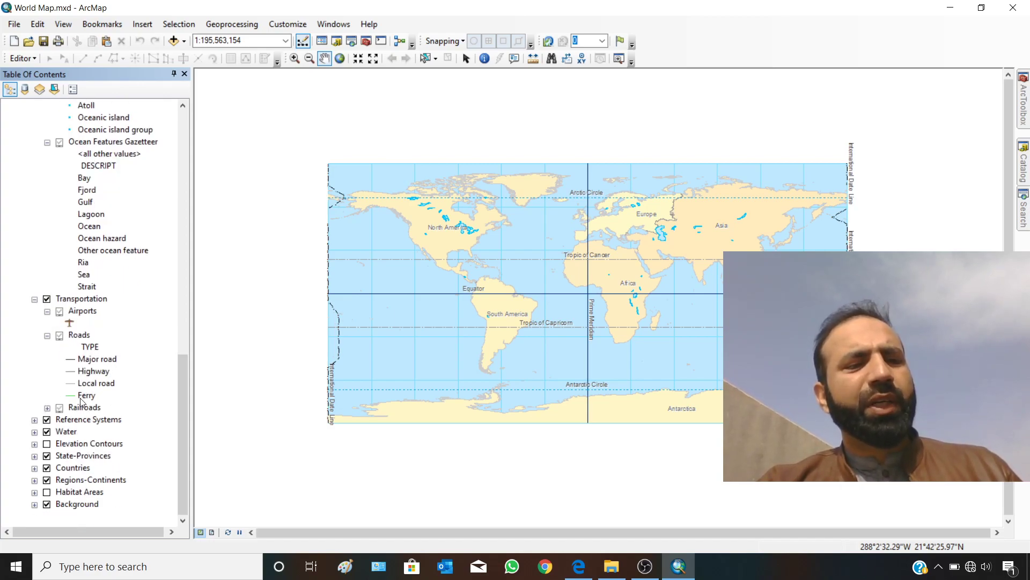
click(48, 410)
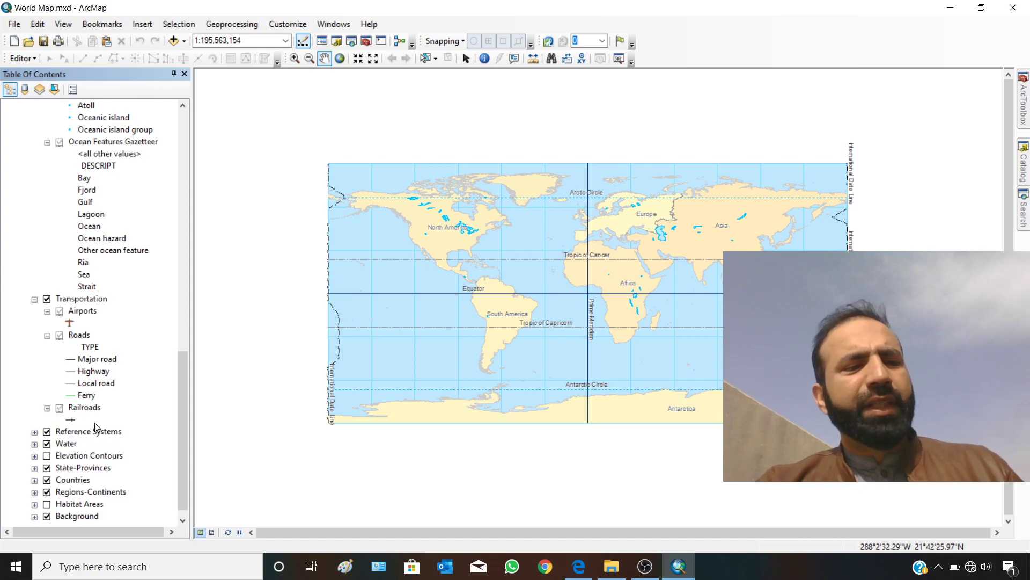
Expand Reference Systems with GeoReference Lines, utmzone, timezone and Lat-Long Lines entries.
click(34, 419)
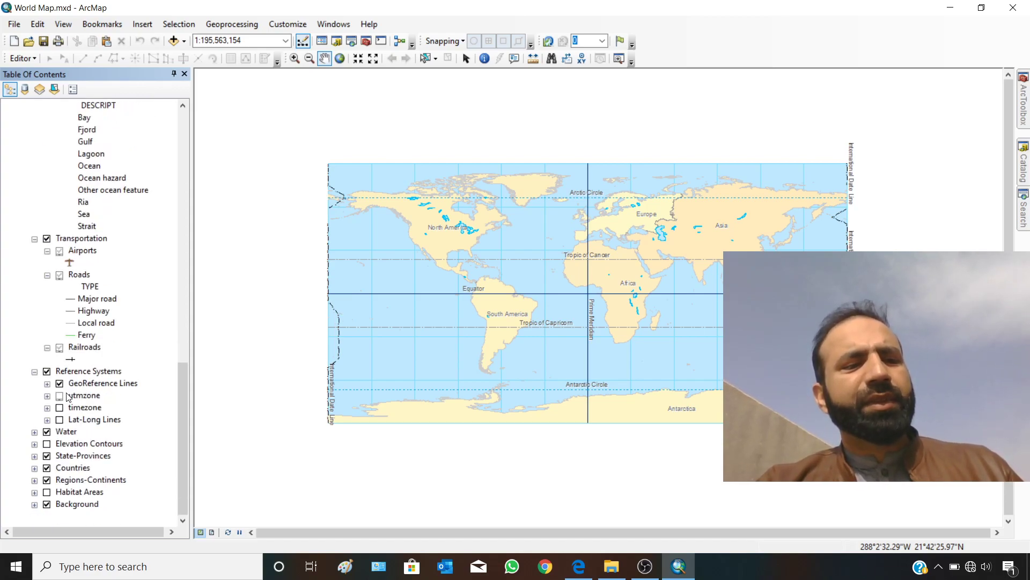
click(47, 383)
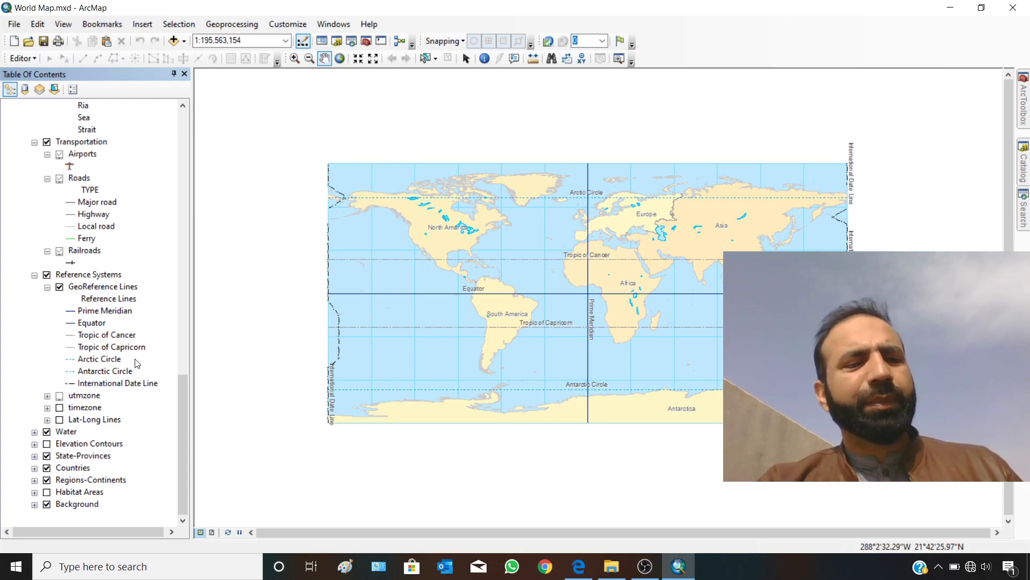
click(48, 396)
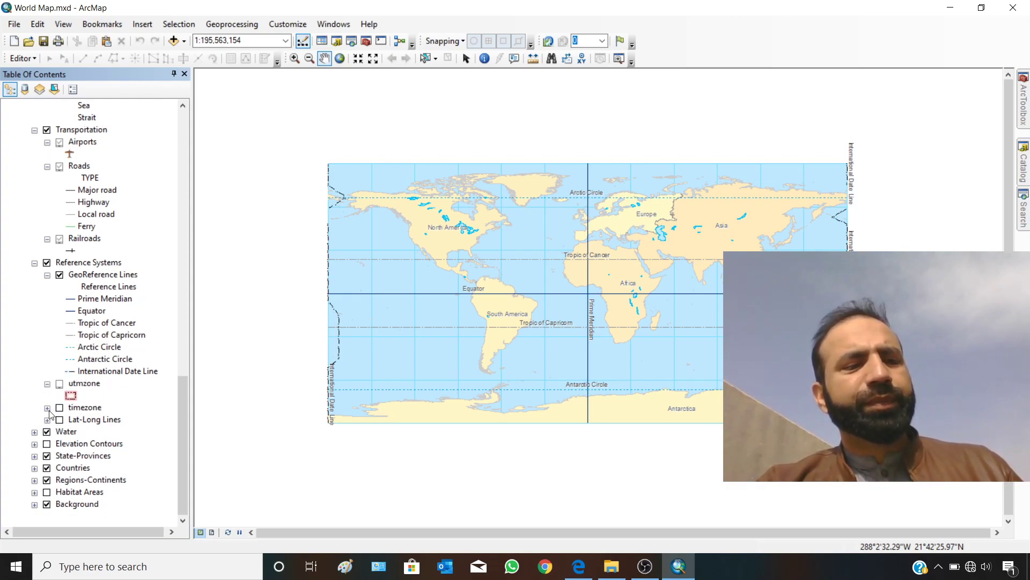
click(48, 408)
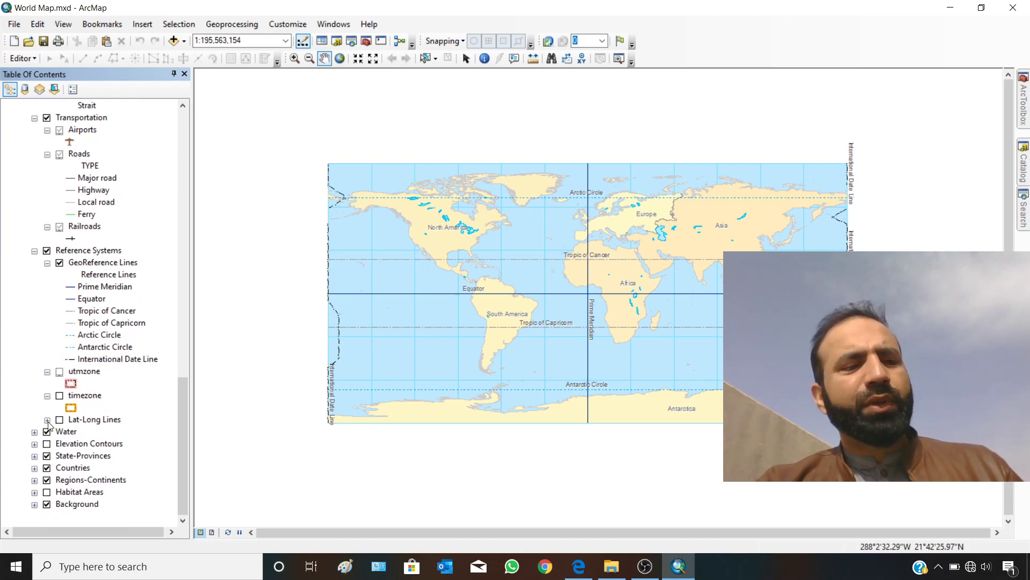
click(47, 420)
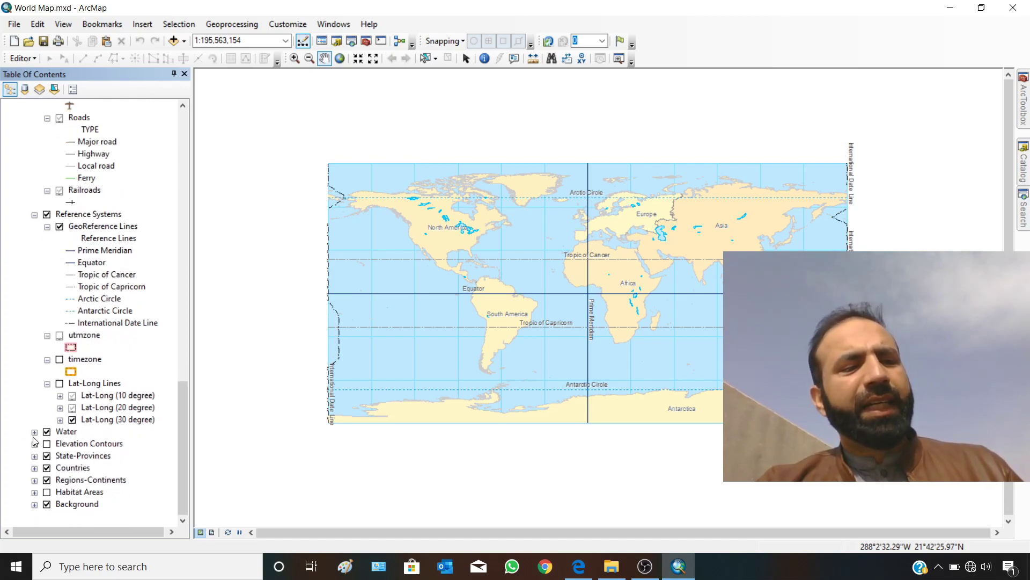
Expand the Water group plus the Detailed Linear Water, Drainage Systems, Major Rivers, Detailed Water Bodies and Major Lakes legends.
click(34, 431)
scroll(29, 447, down, 2)
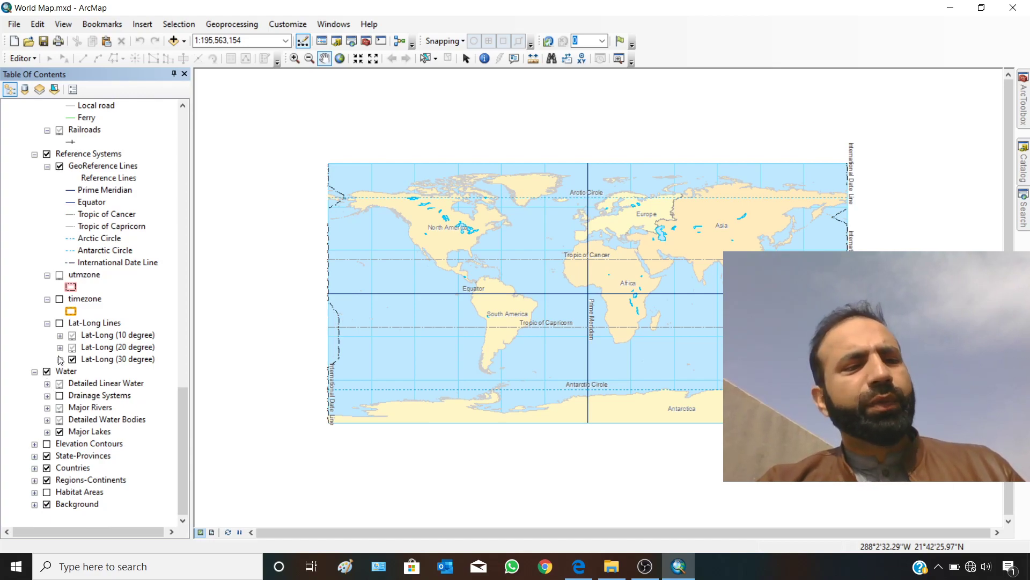
click(47, 384)
scroll(8, 407, down, 1)
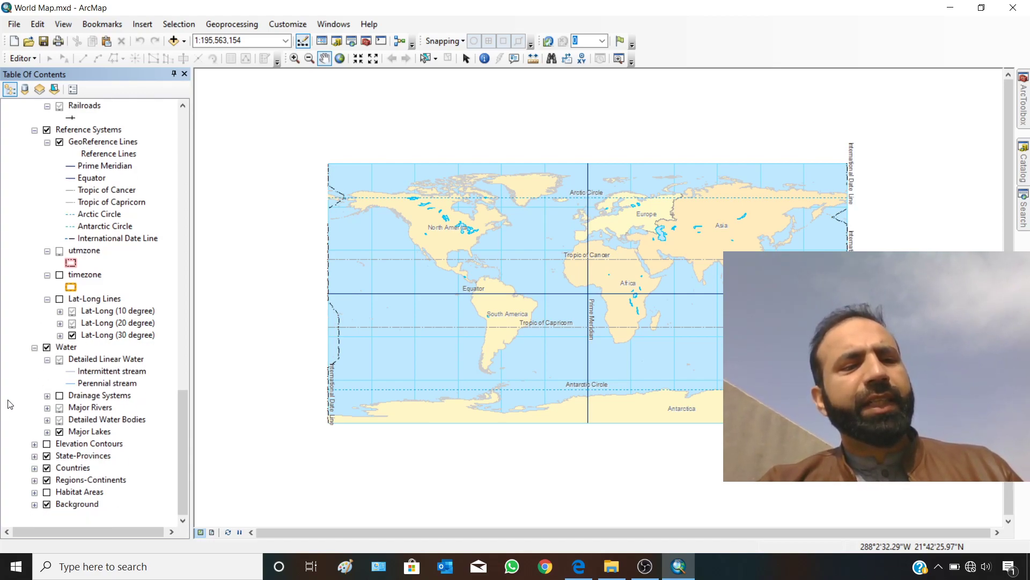
click(47, 395)
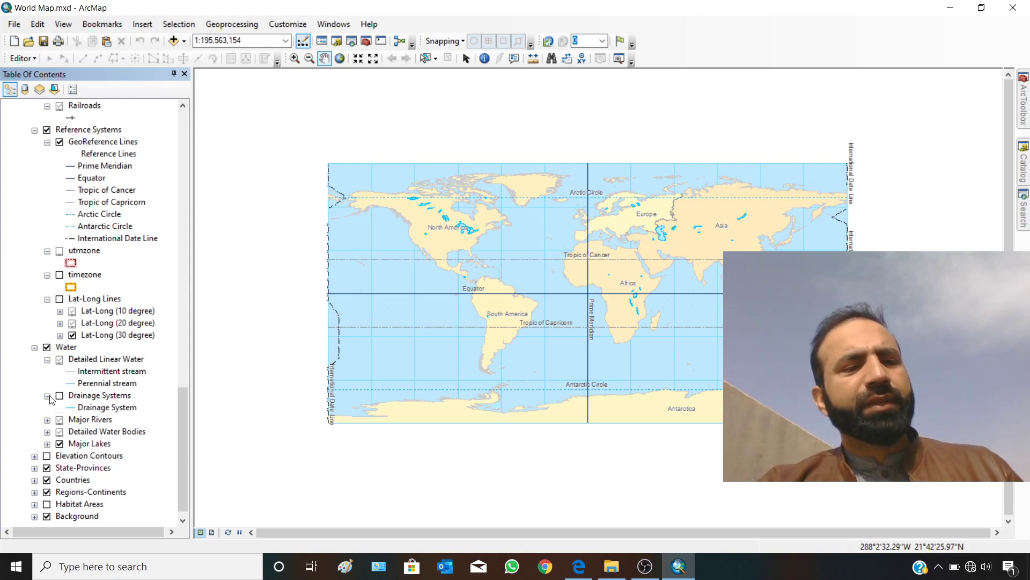
scroll(31, 408, down, 1)
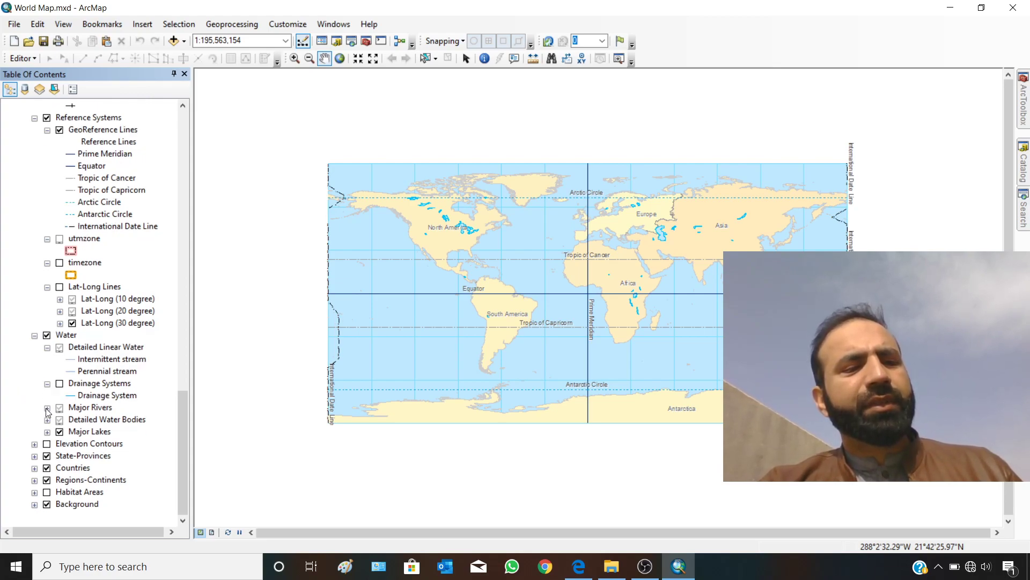
click(47, 409)
scroll(19, 406, down, 1)
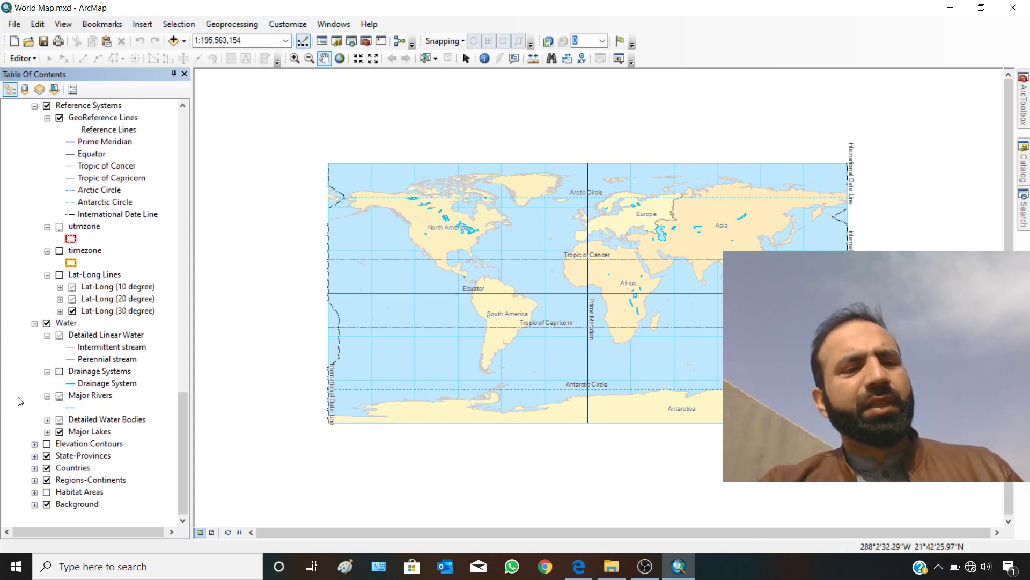
click(48, 419)
scroll(29, 416, down, 1)
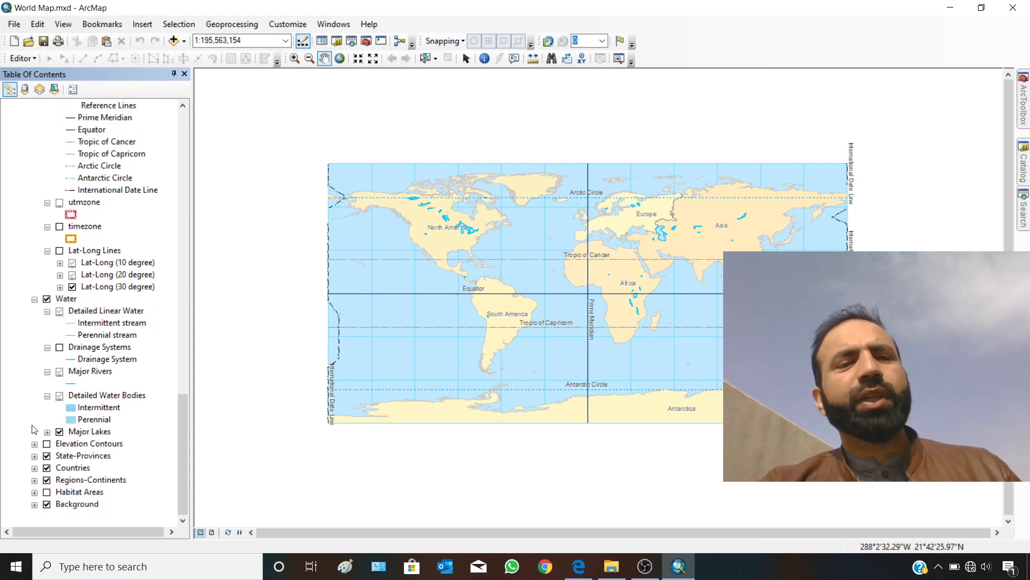
click(48, 431)
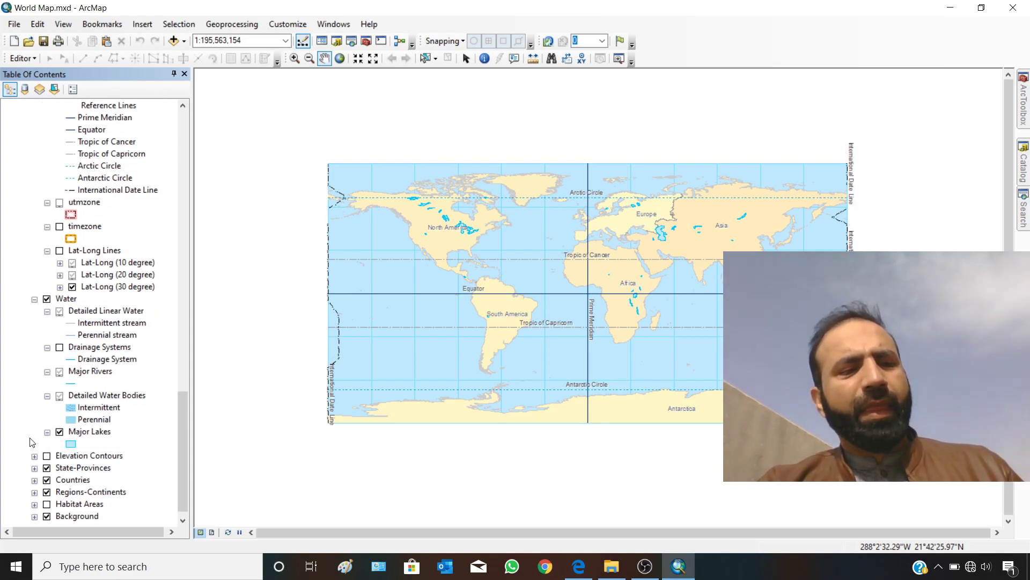
scroll(26, 419, down, 1)
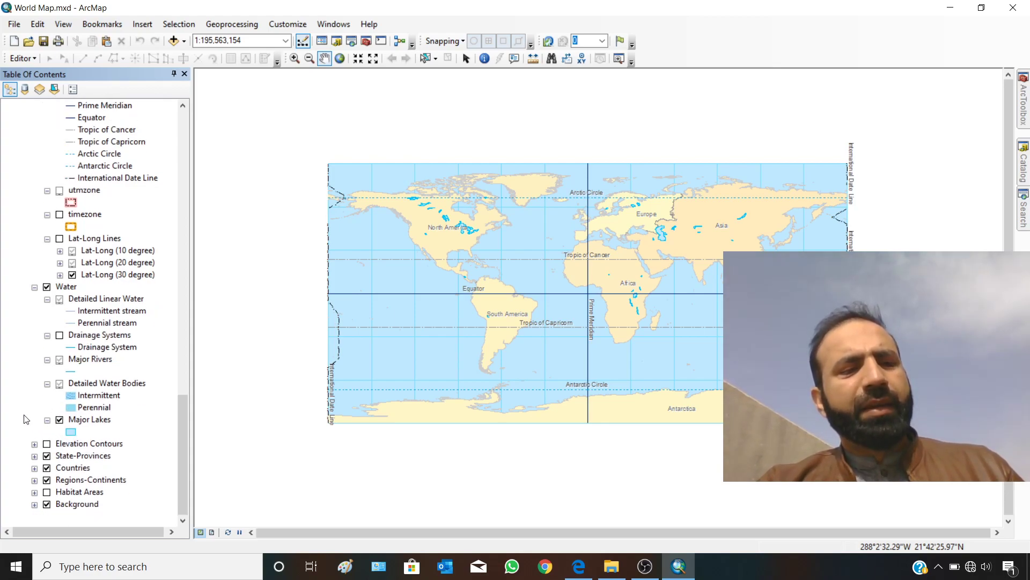
Expand Elevation Contours, State-Provinces, Countries and the Country Areas swatch.
click(35, 444)
scroll(32, 429, down, 4)
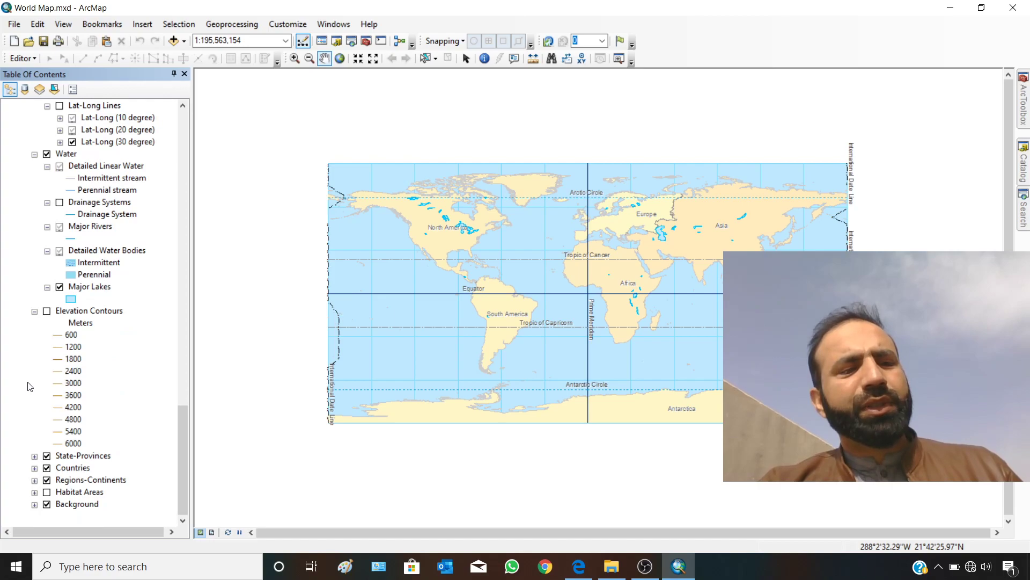
click(35, 455)
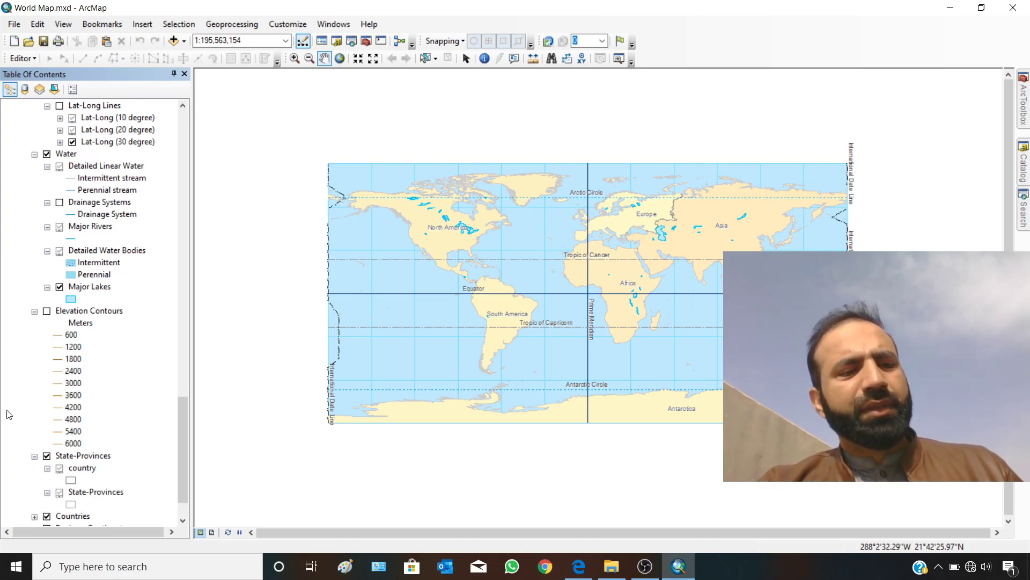
scroll(9, 414, down, 2)
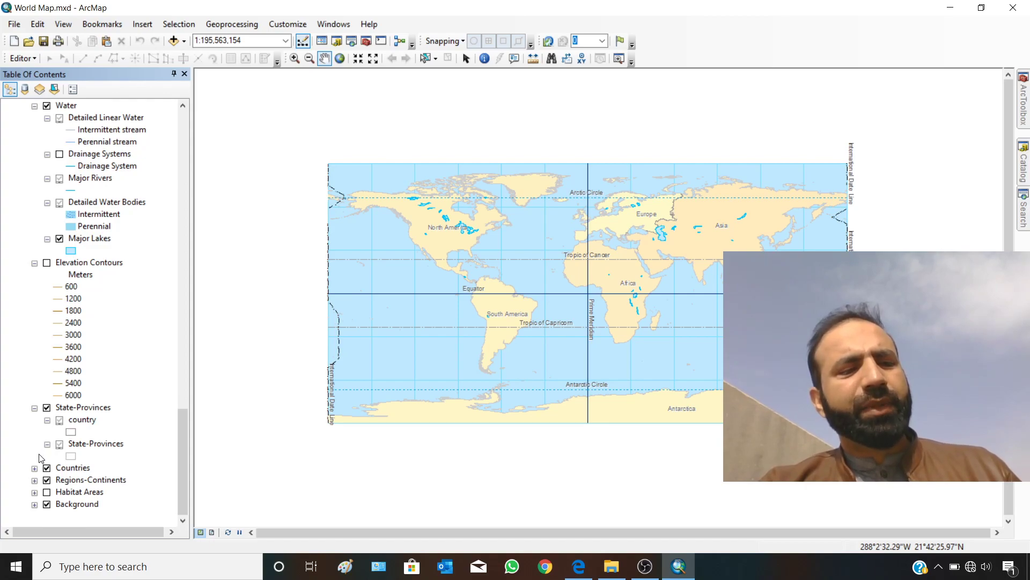
click(34, 468)
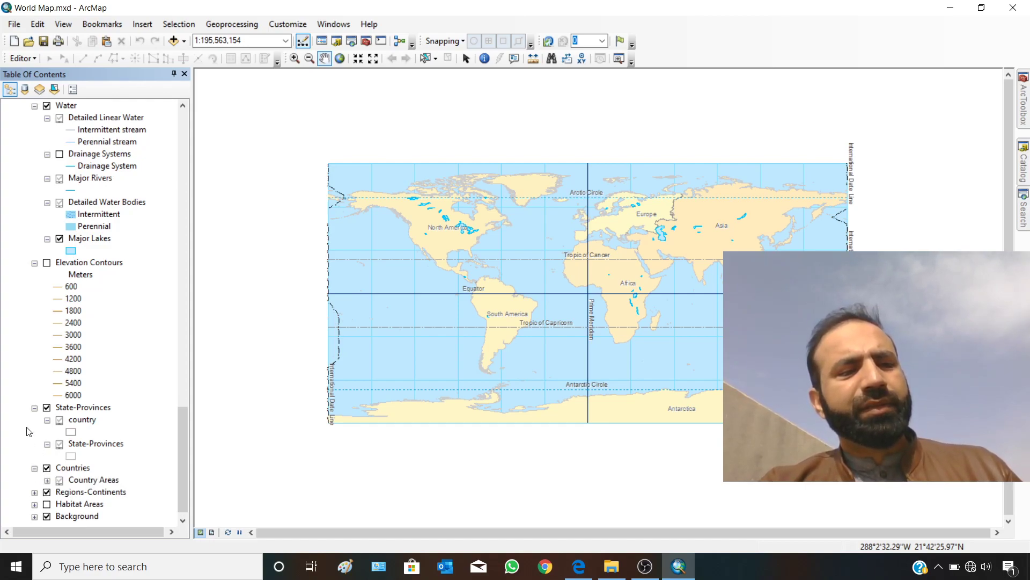
scroll(29, 432, down, 1)
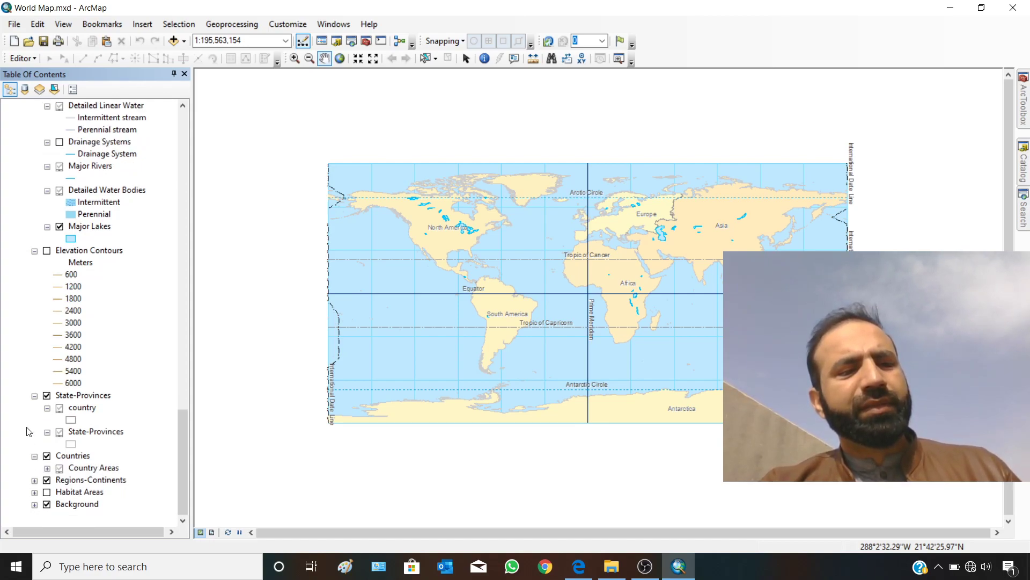
click(47, 469)
scroll(31, 456, down, 1)
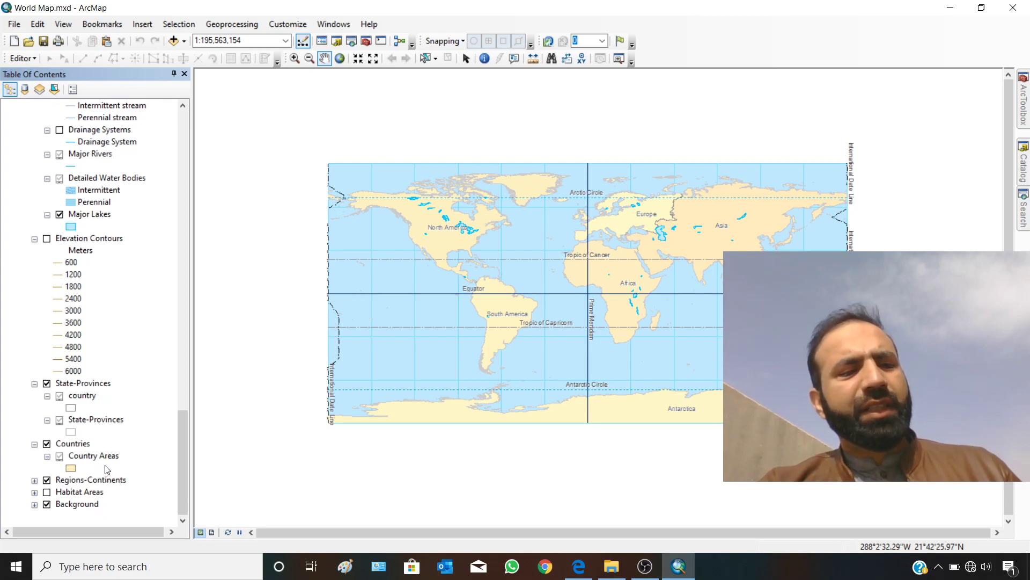
Expand Regions-Continents and World Regions to list Region Boundaries and Region Areas SQKM classes.
click(34, 479)
scroll(36, 483, down, 1)
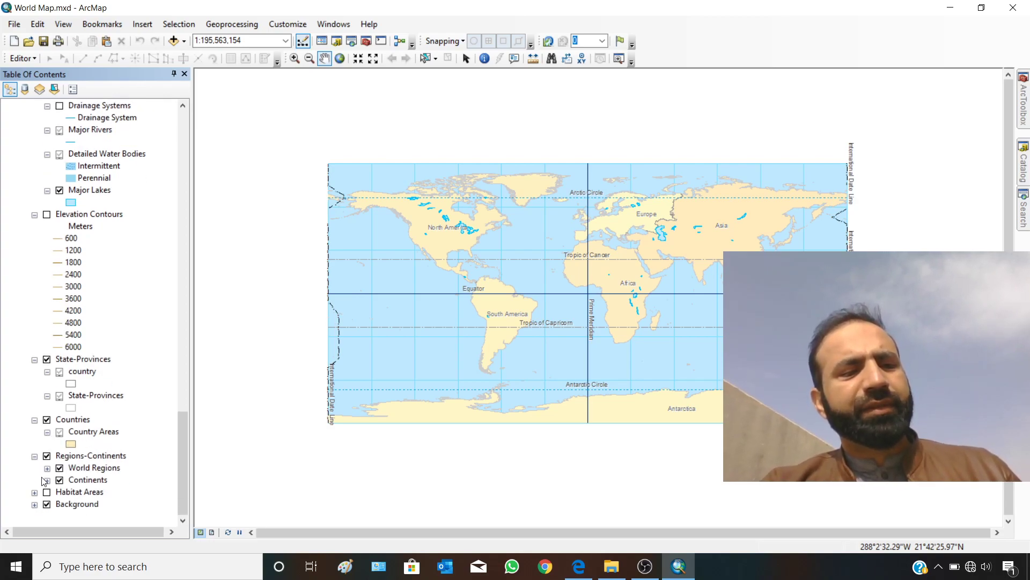
click(47, 468)
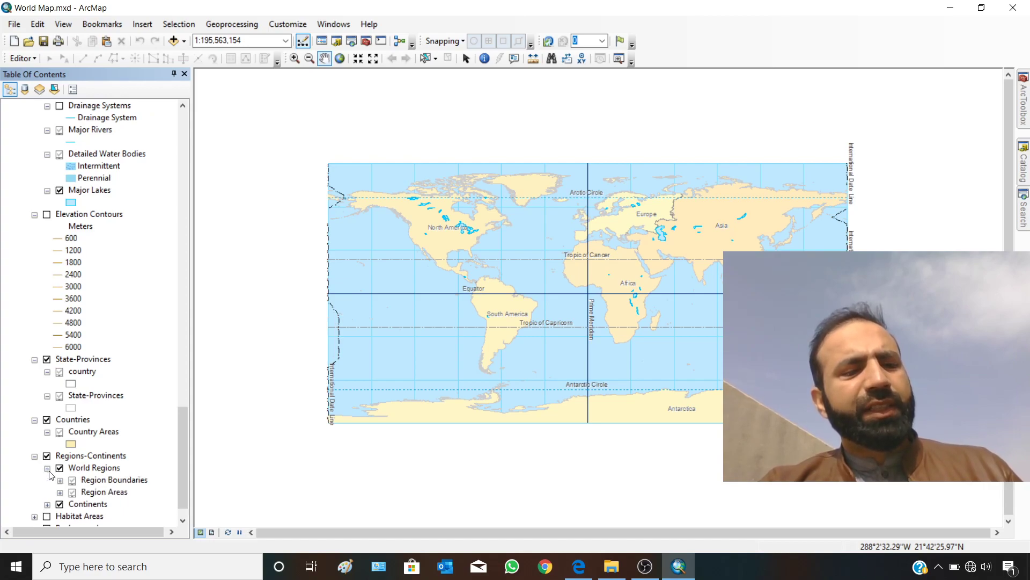
scroll(31, 467, down, 2)
click(60, 456)
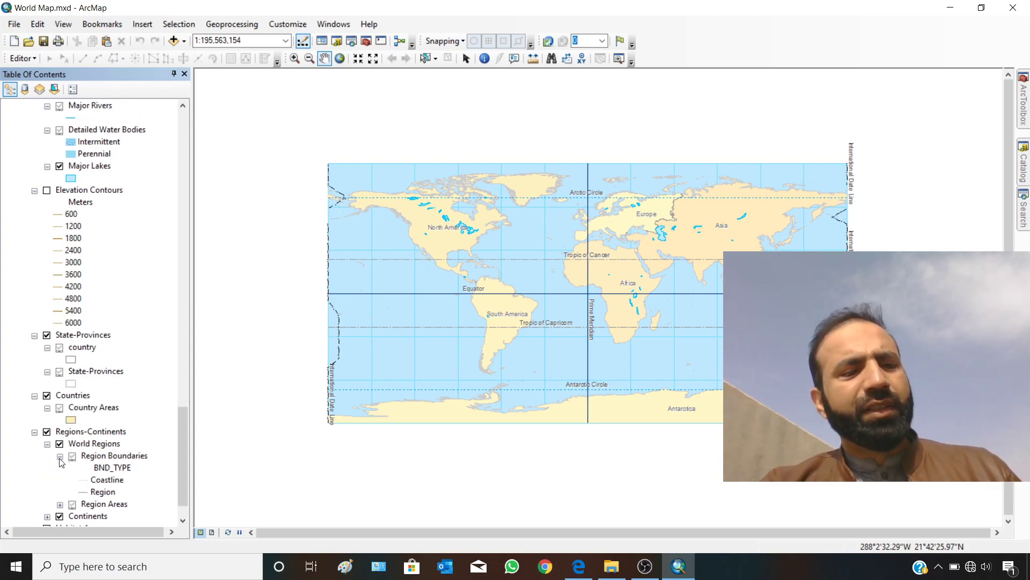
scroll(39, 462, down, 3)
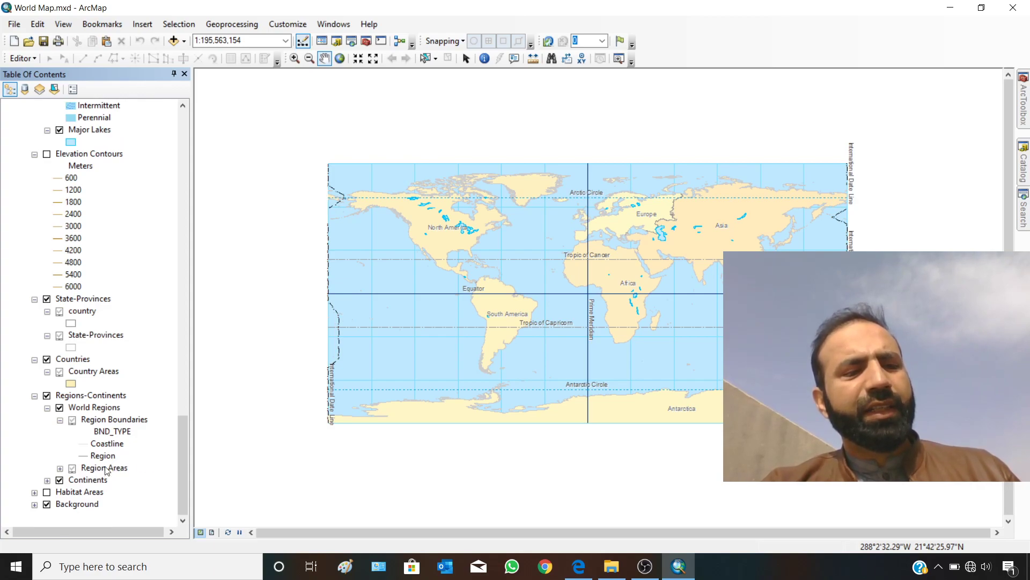
click(60, 468)
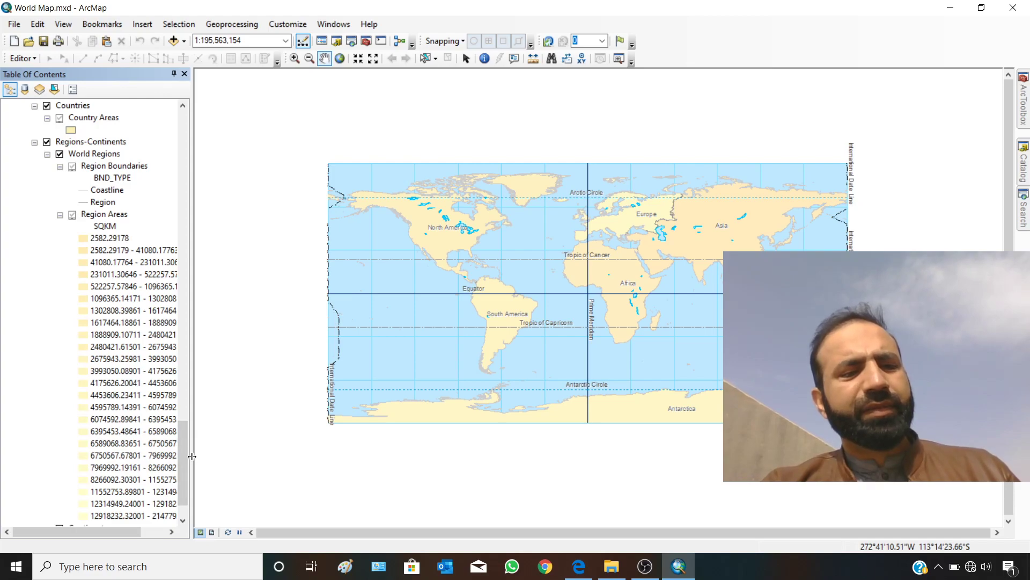
Widen the layer list and expand Continental Boundaries and Continental Areas SQKM legends.
drag(192, 456, 289, 451)
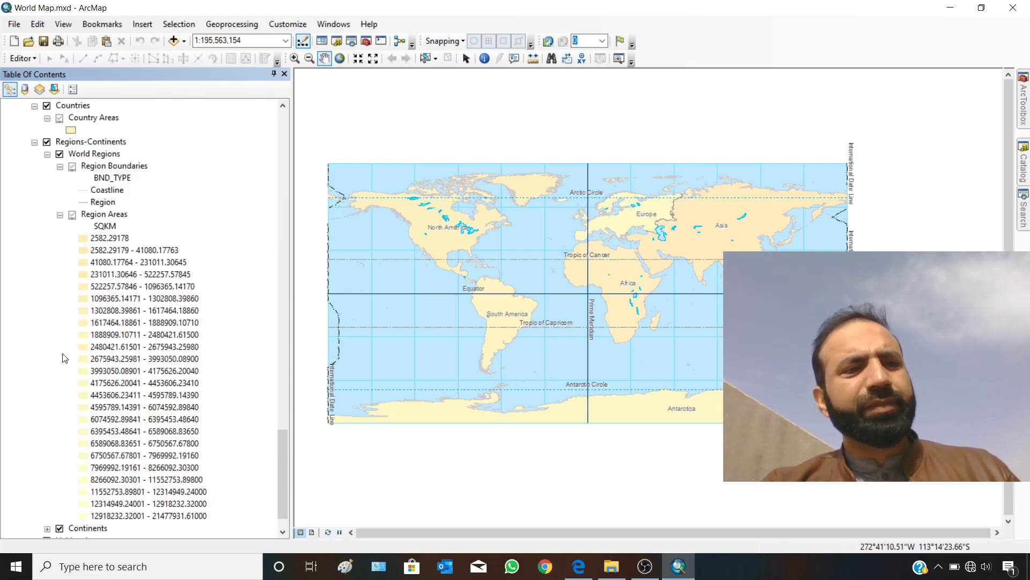
scroll(63, 358, down, 1)
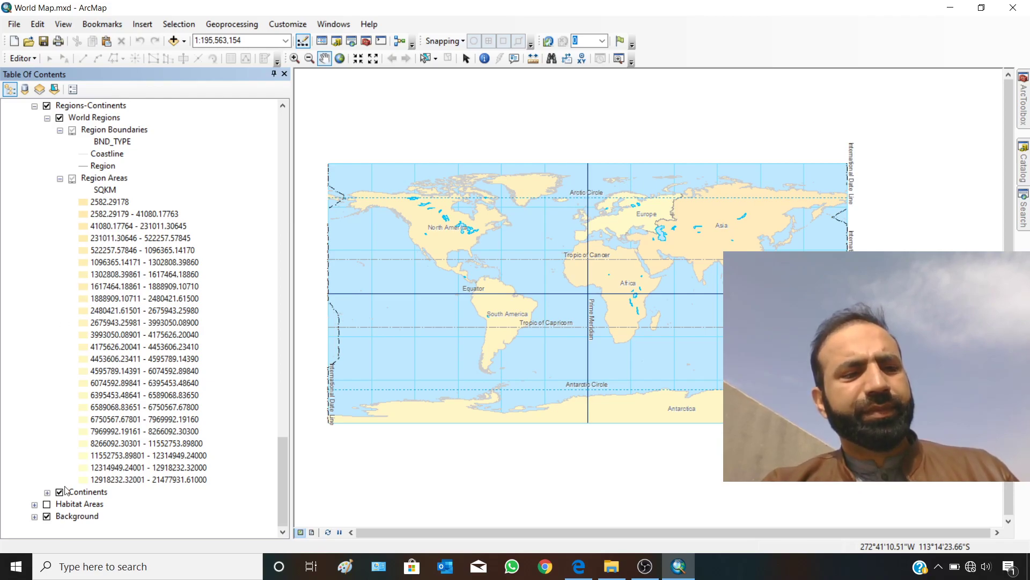
click(47, 492)
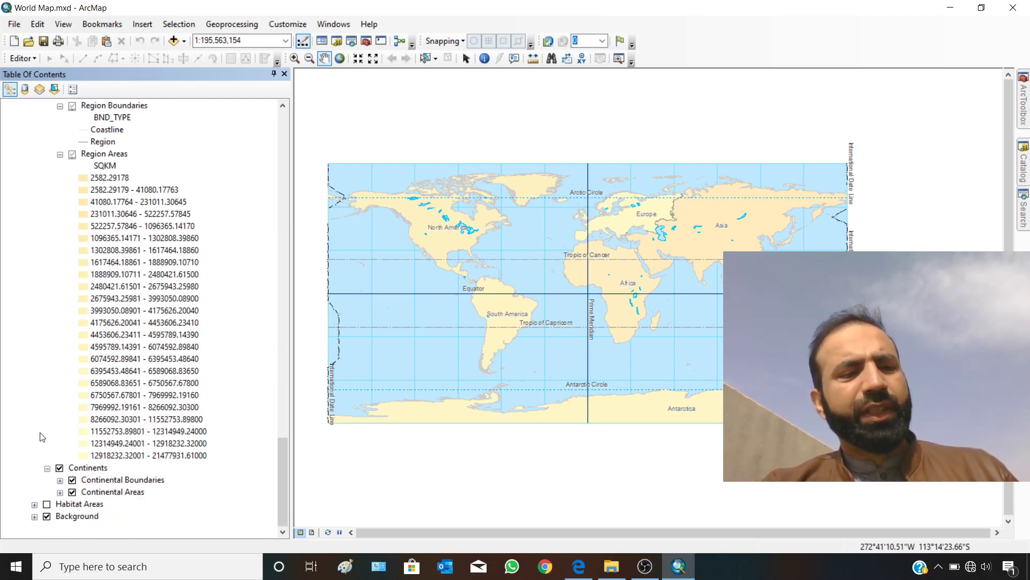
click(60, 481)
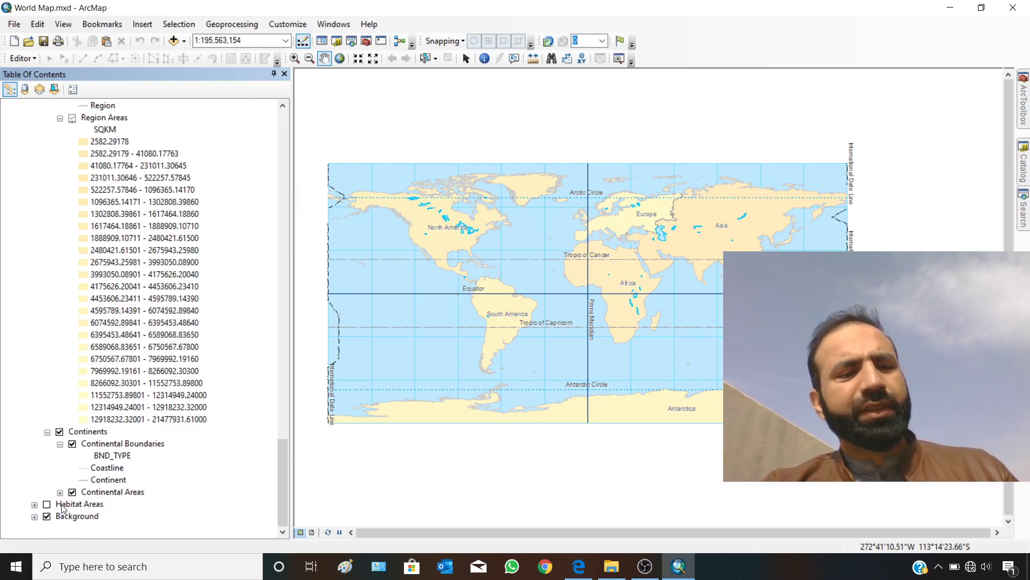
click(60, 492)
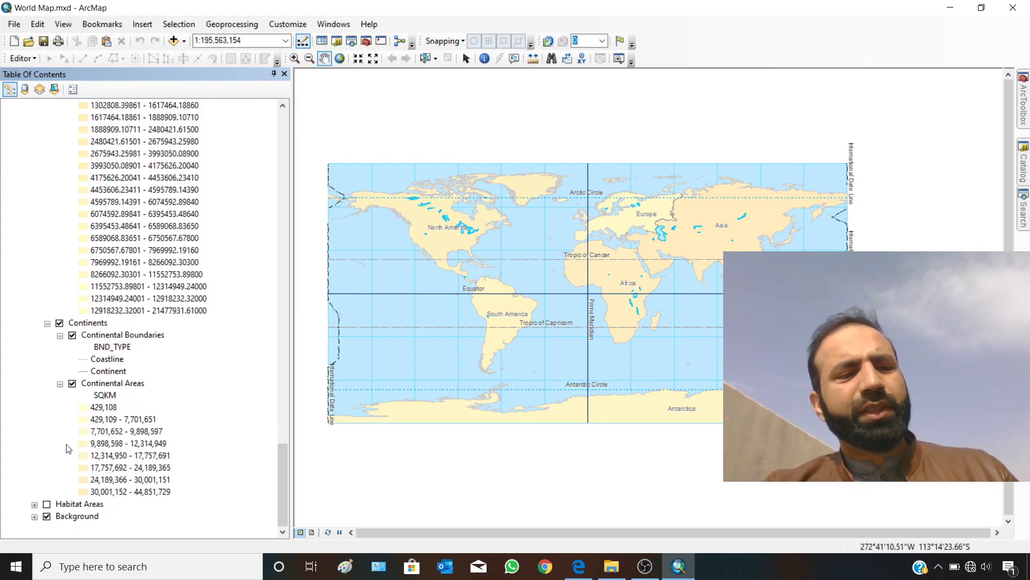
Expand Habitat Areas to show the Terrestrial Biomes and Marine Biomes legends.
click(35, 505)
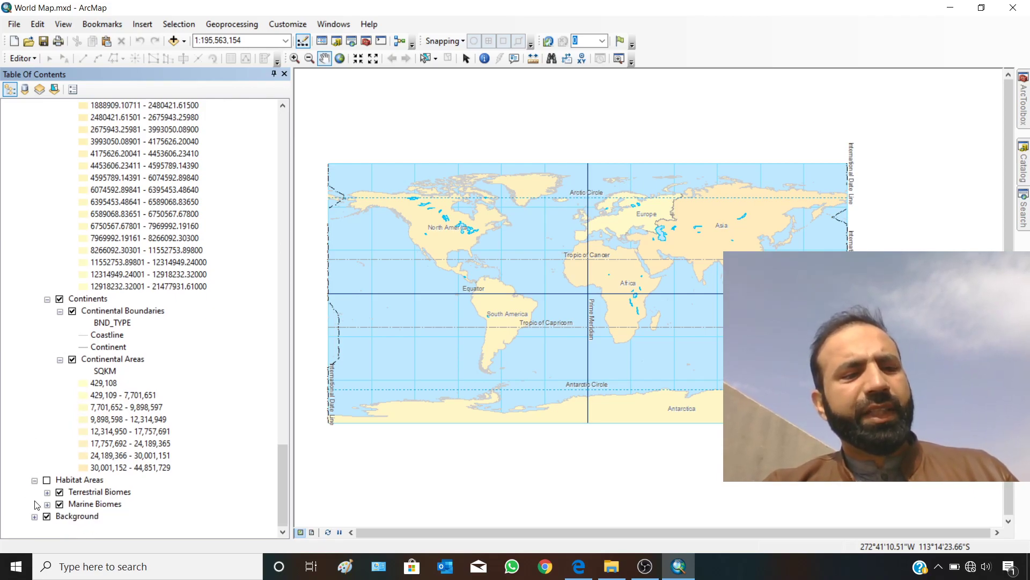
click(47, 492)
scroll(21, 454, down, 1)
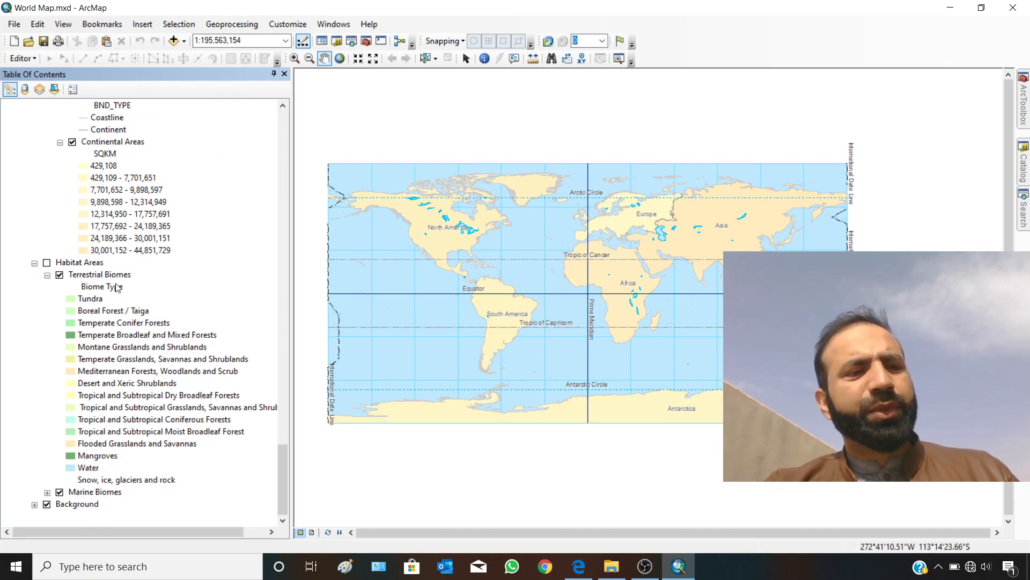
click(47, 492)
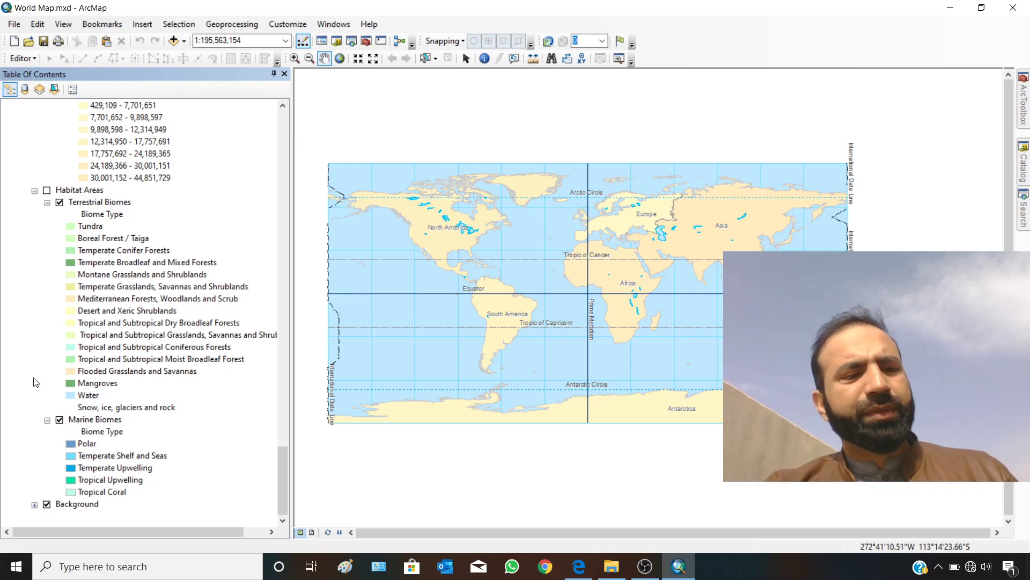
Expand Background with World Background, latlong 10/20/30 degree and world30 swatches.
click(35, 505)
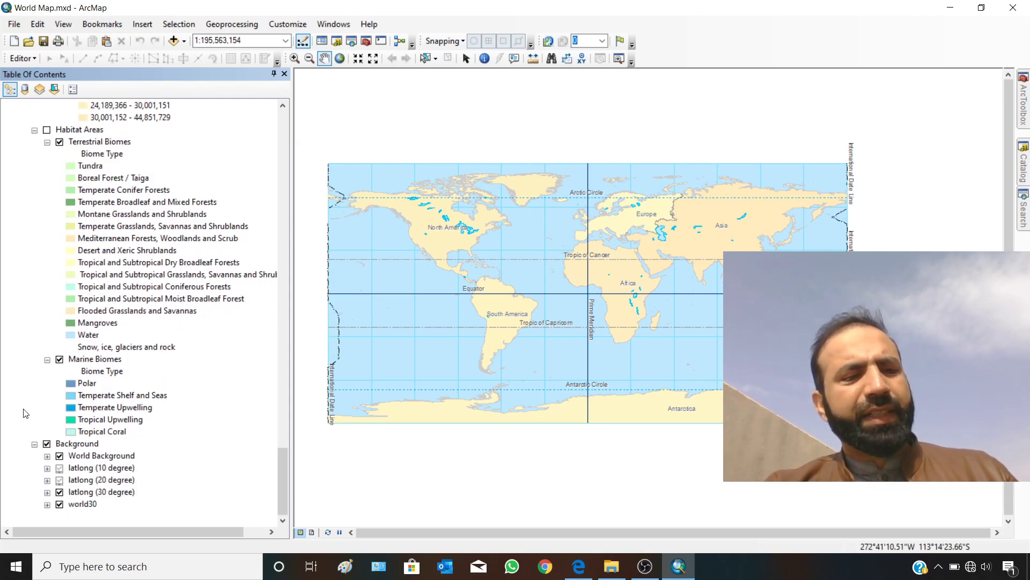
click(47, 455)
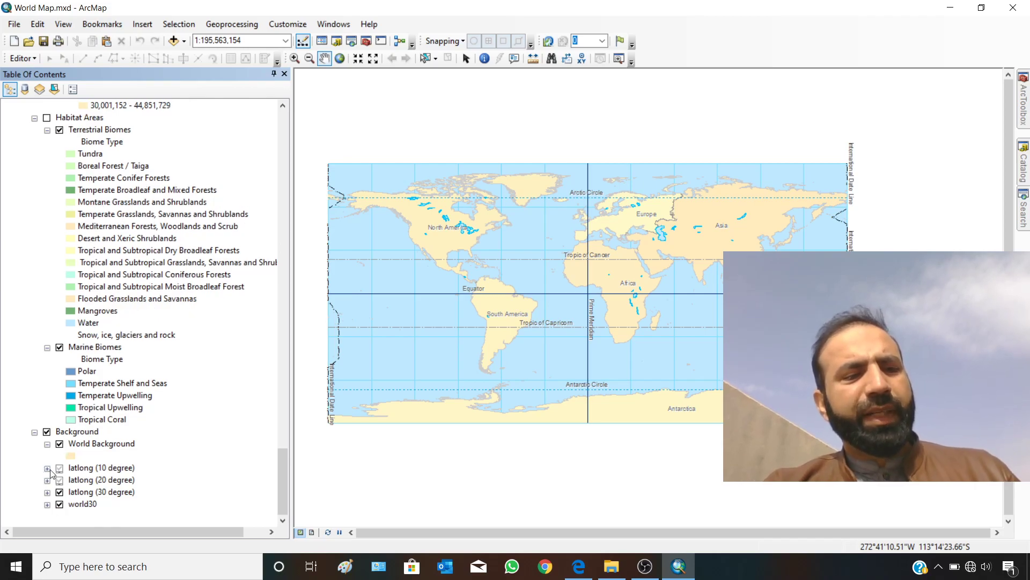
click(47, 468)
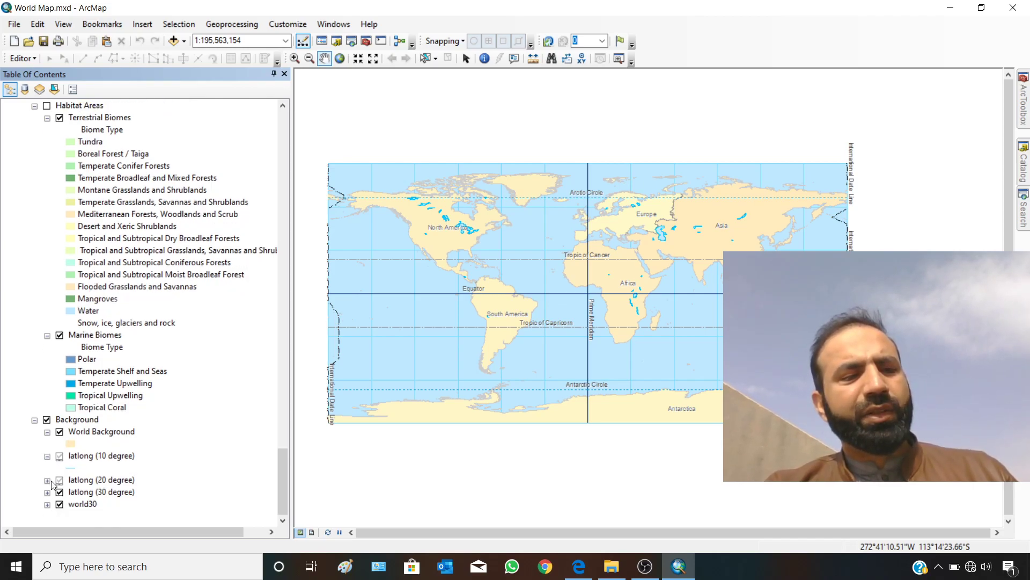
click(47, 480)
click(47, 493)
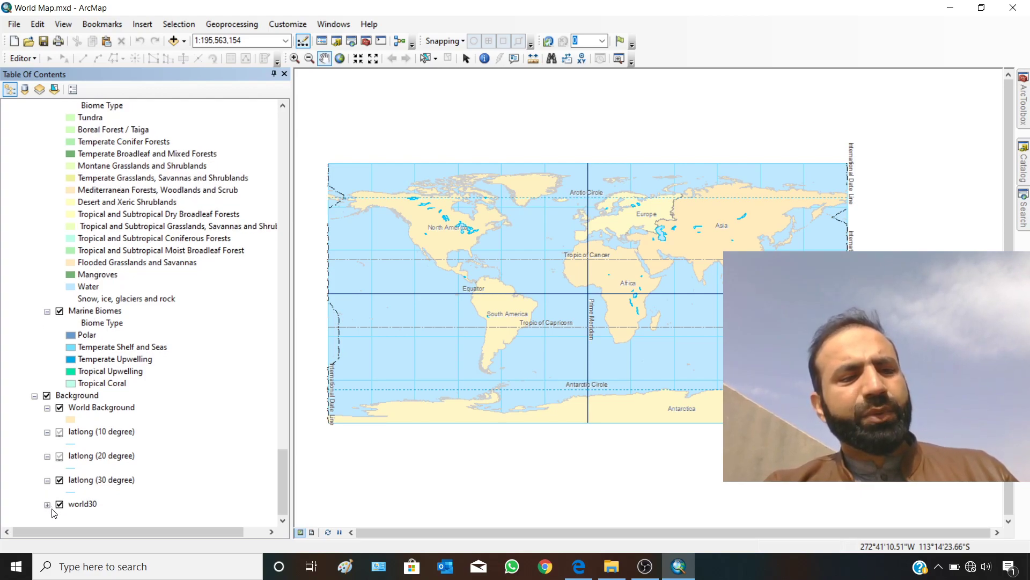
click(48, 504)
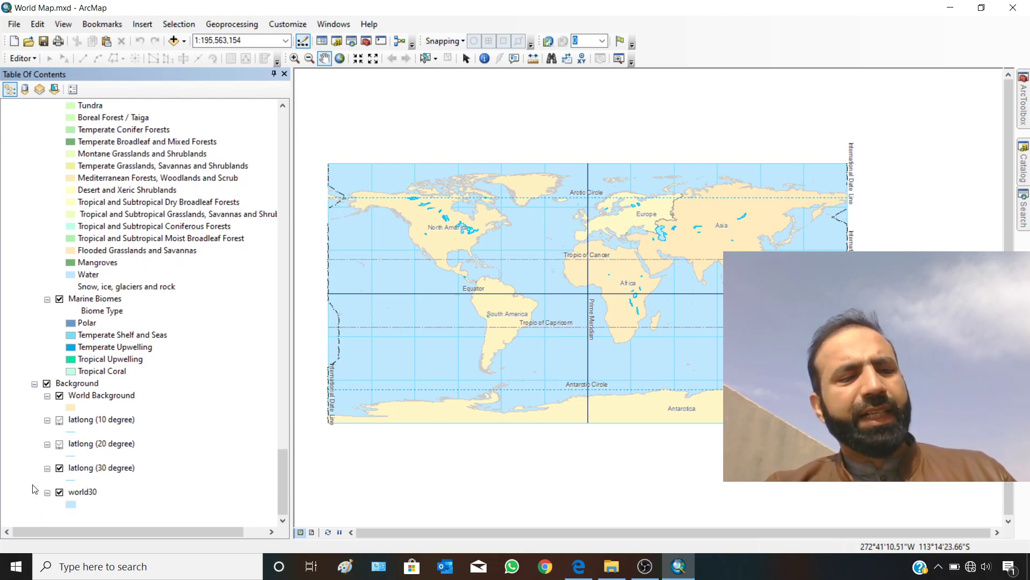
scroll(133, 349, up, 20)
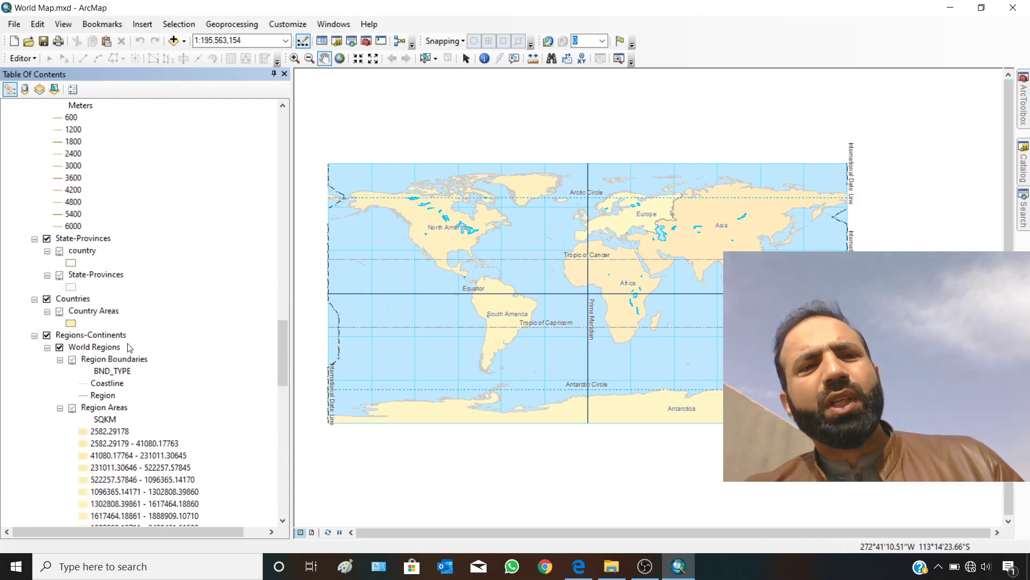
scroll(134, 337, up, 15)
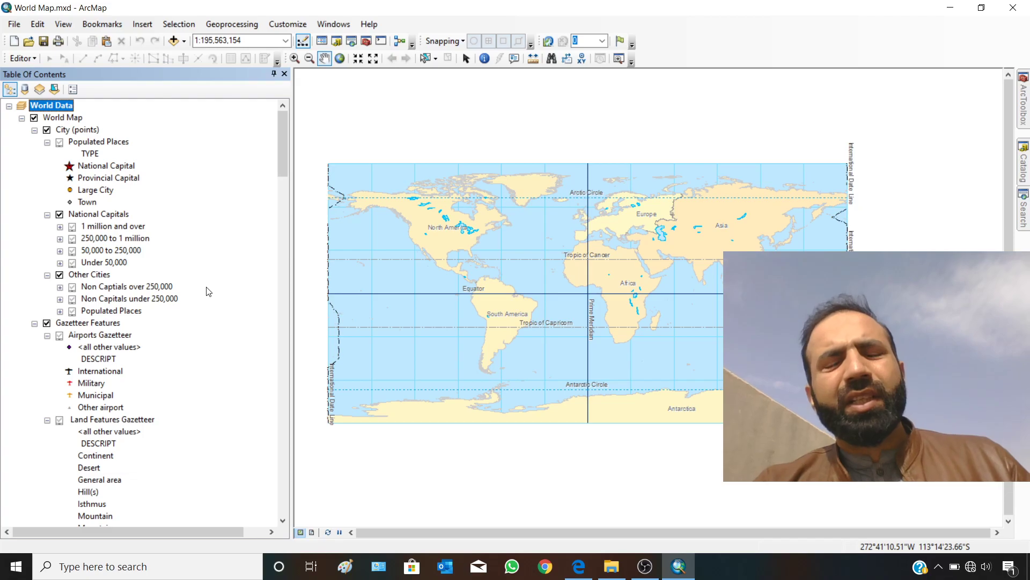
click(617, 567)
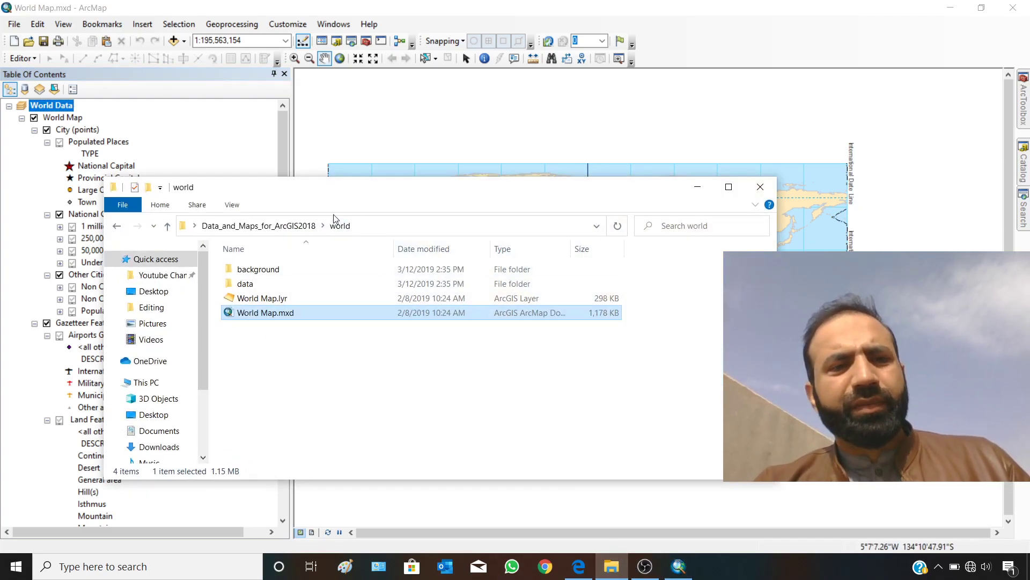
click(258, 226)
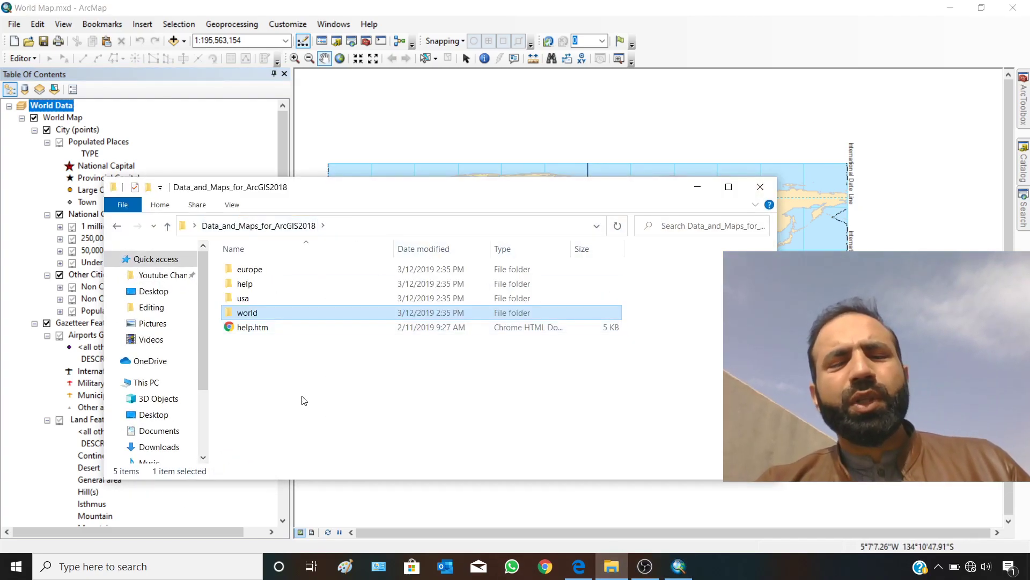
double_click(246, 313)
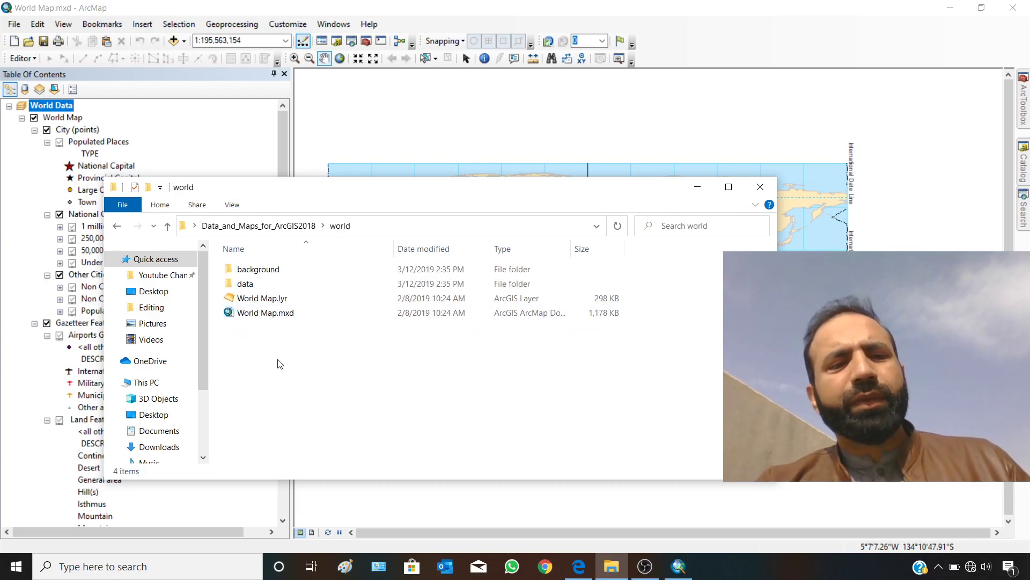
click(261, 314)
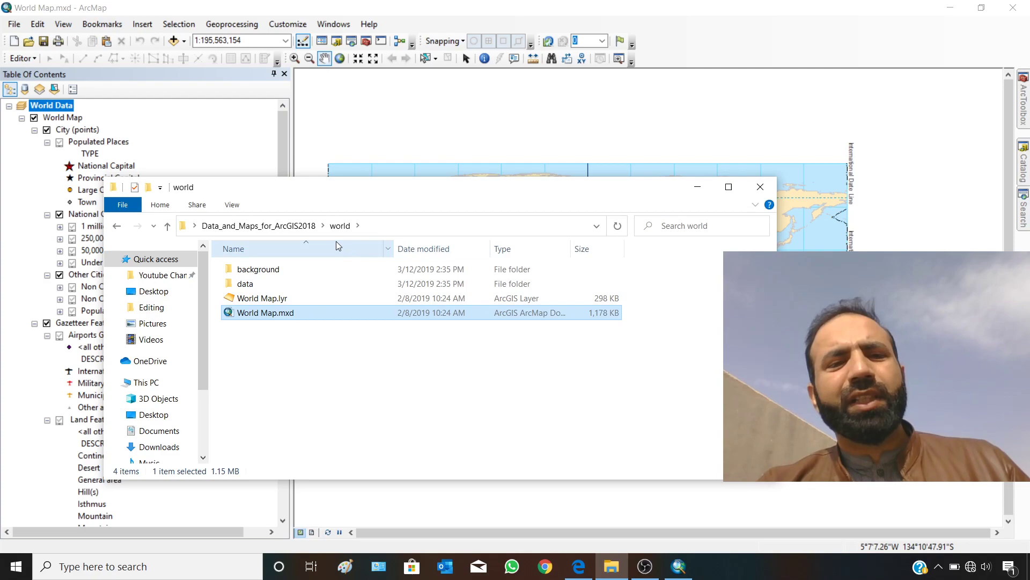
Check the ArcGIS Desktop 10.7 version in About ArcMap, then select the Zoom In tool.
click(697, 187)
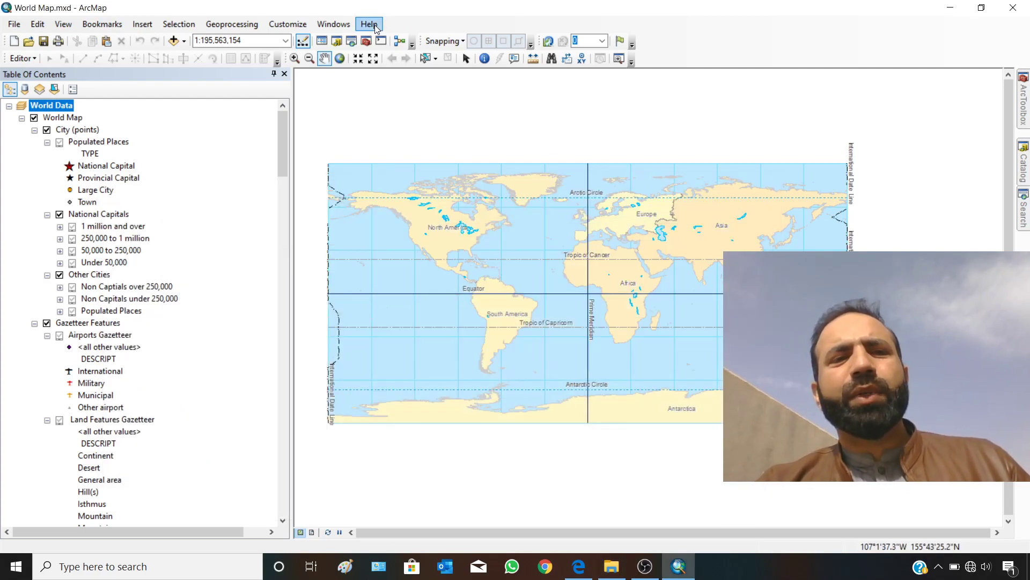
click(370, 24)
click(382, 71)
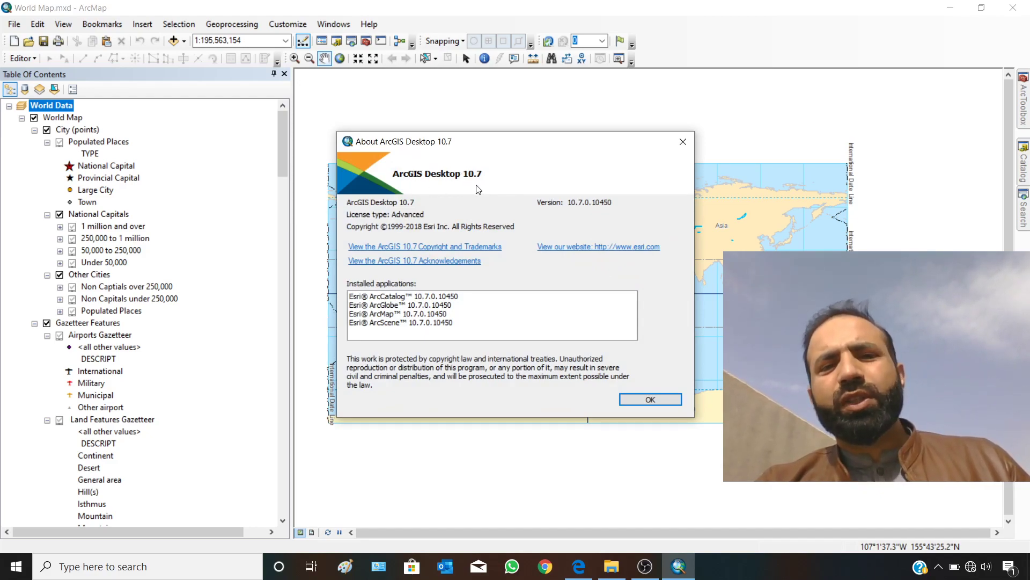
click(640, 401)
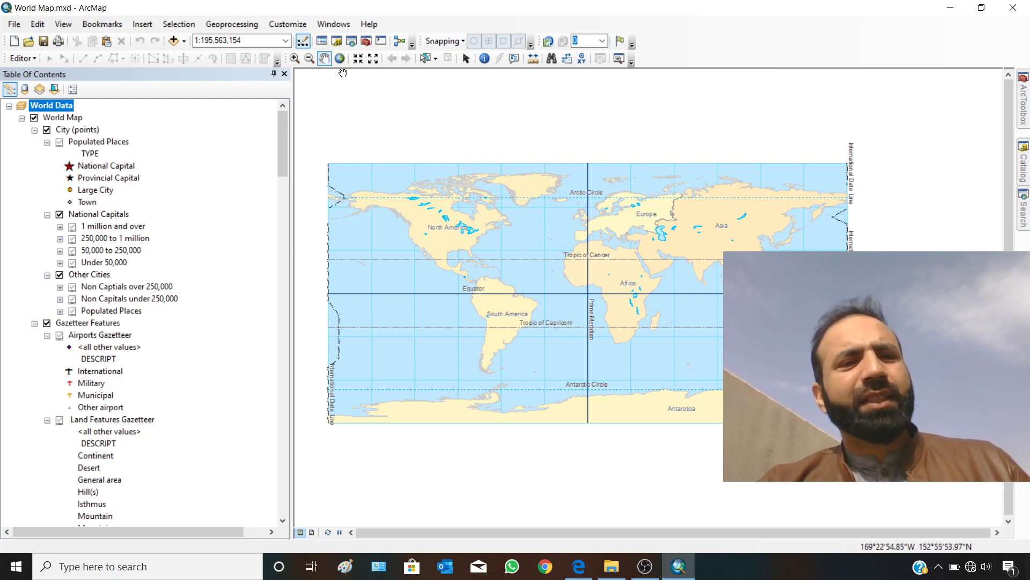
click(294, 58)
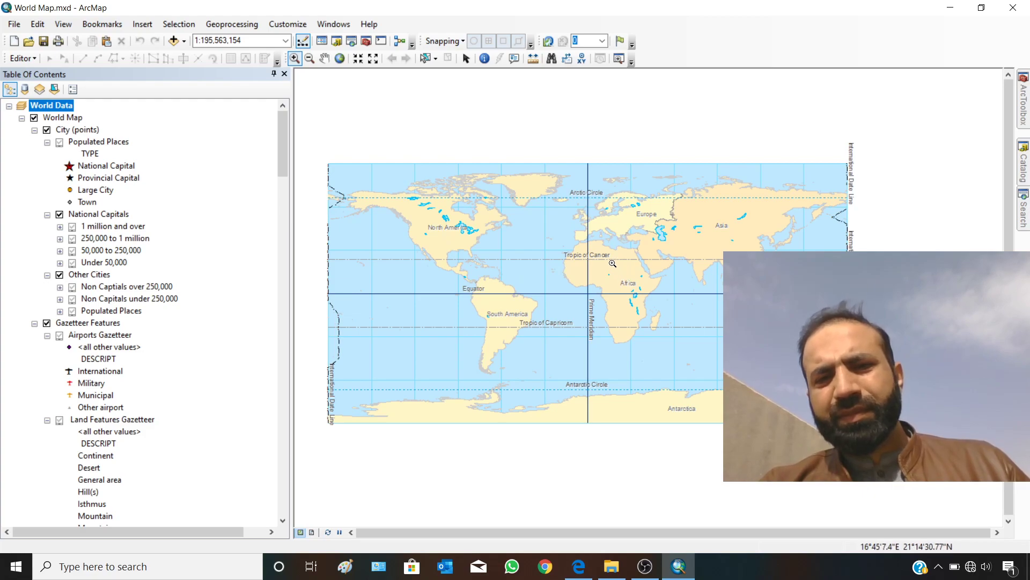
Zoom into the Sahara, return to full extent, then zoom through Europe to central Moscow at 1:92,949.
drag(620, 273, 622, 282)
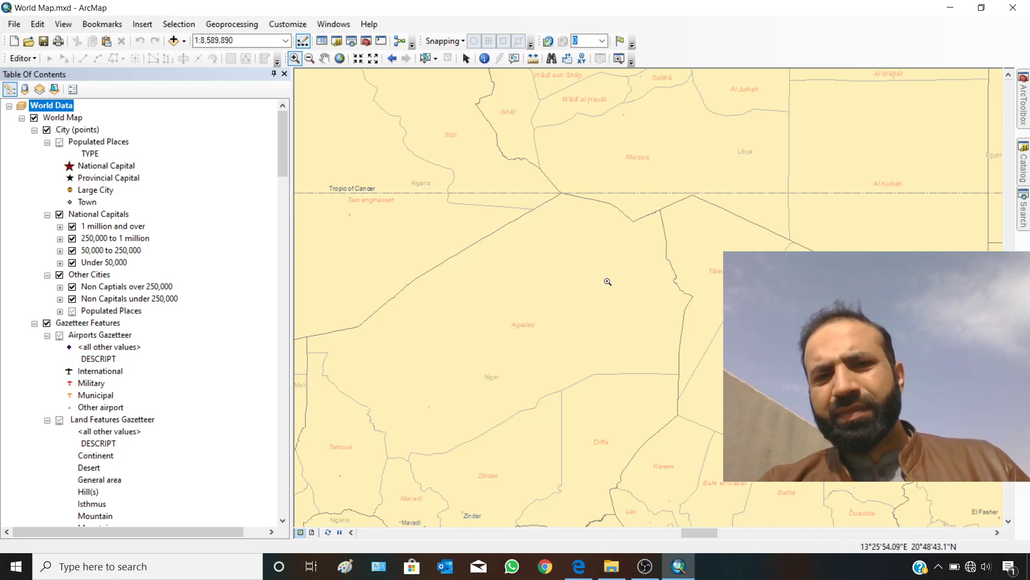
drag(576, 124, 709, 204)
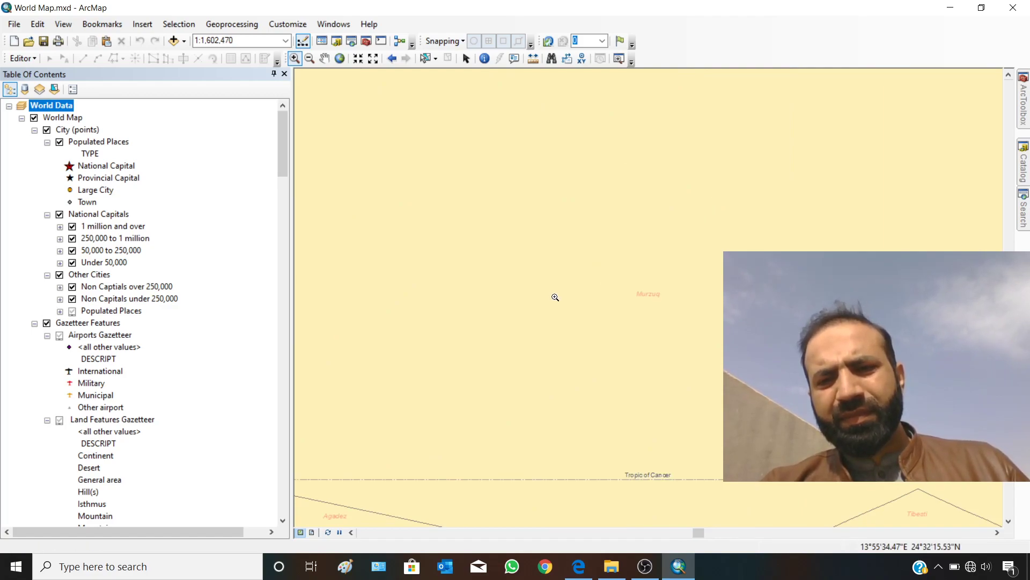
click(339, 57)
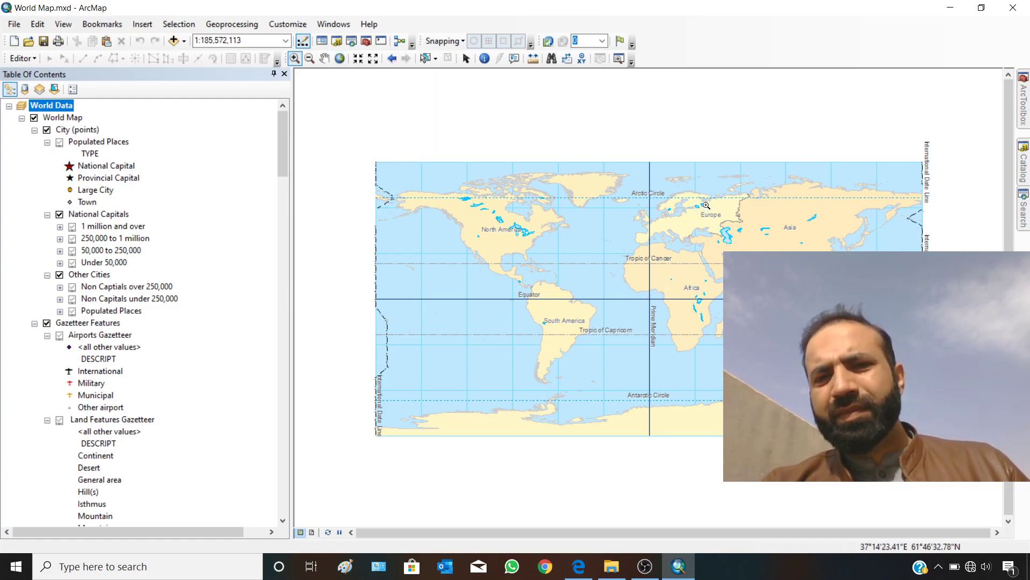
drag(701, 200, 751, 234)
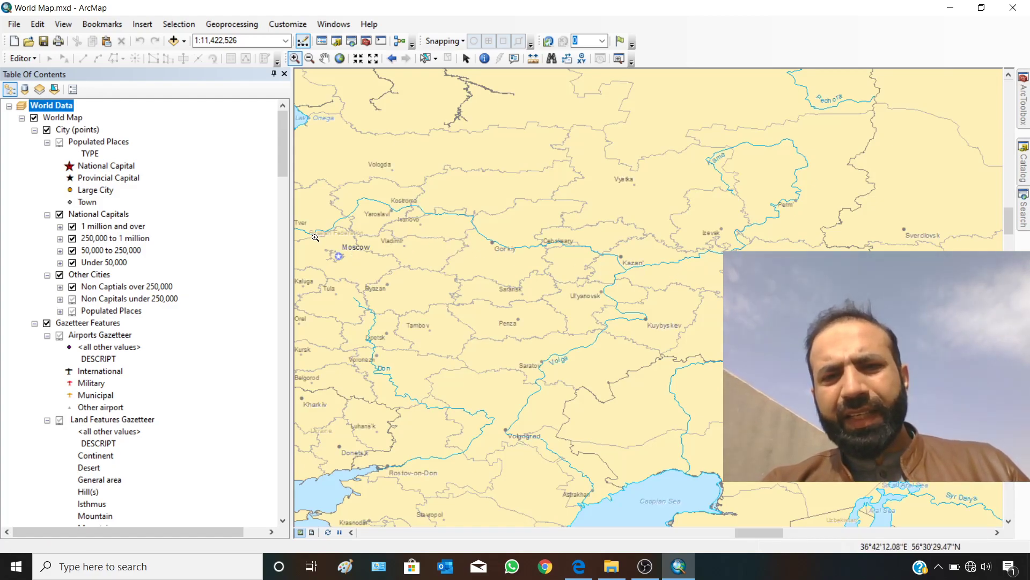
drag(317, 238, 389, 289)
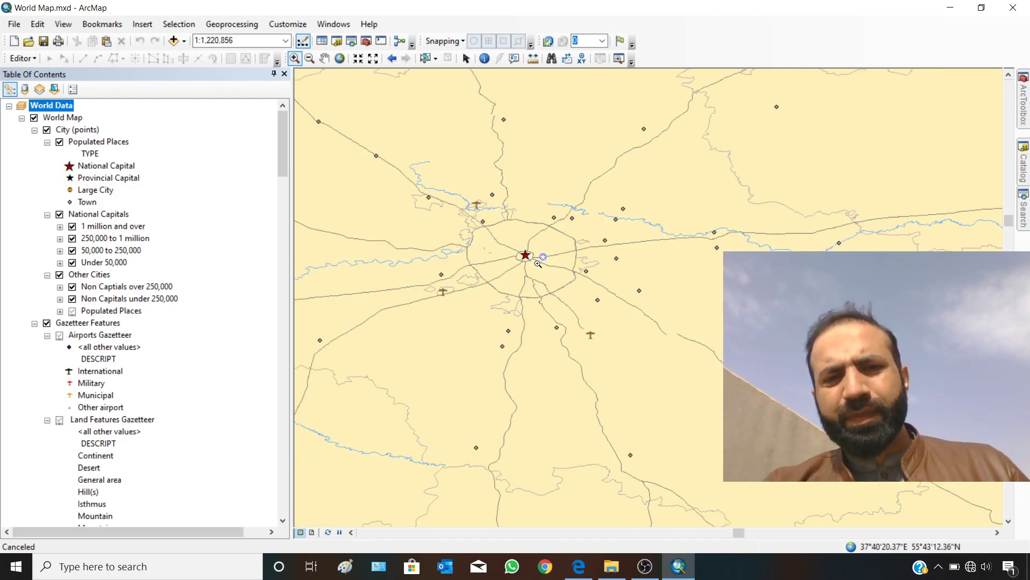
drag(504, 239, 561, 277)
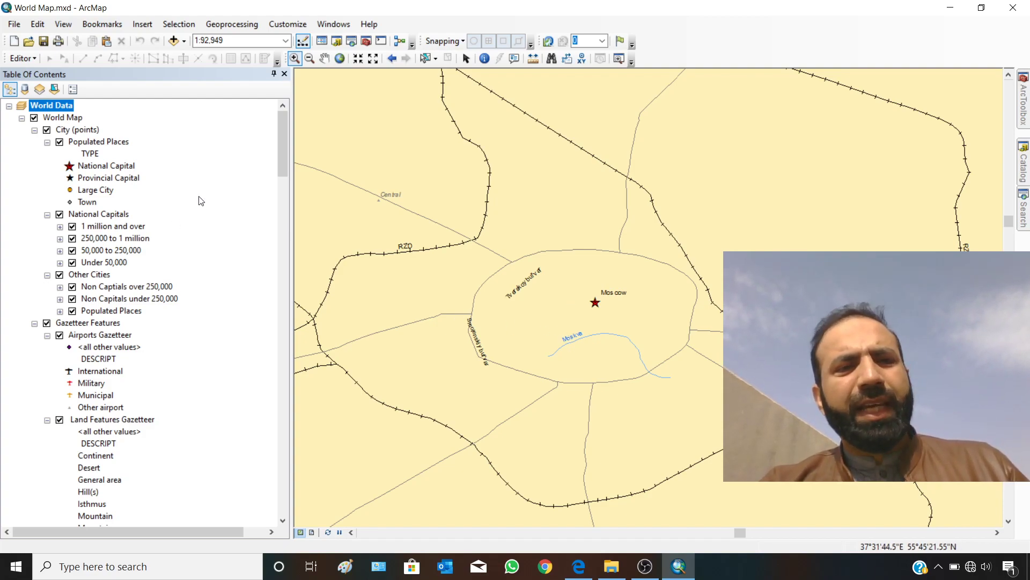
Turn off the Terrestrial Biomes layer in the Table of Contents.
scroll(201, 200, down, 20)
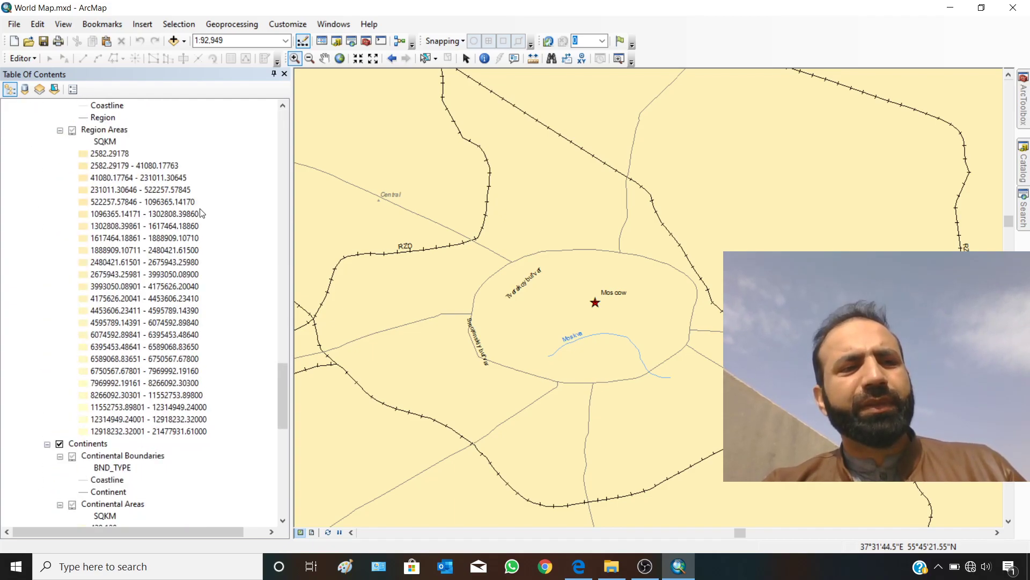
scroll(207, 203, down, 10)
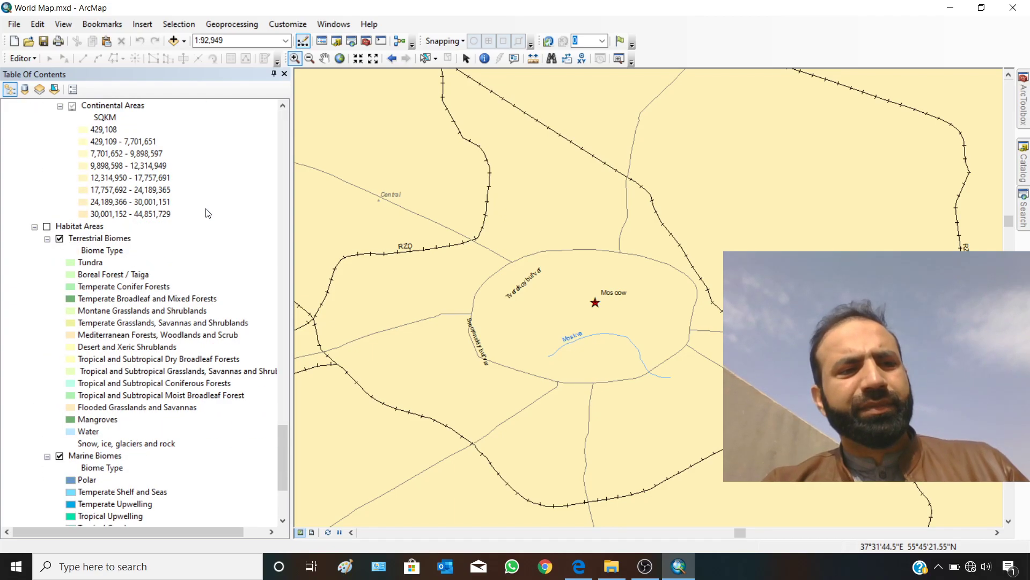
scroll(201, 234, up, 3)
scroll(198, 352, down, 8)
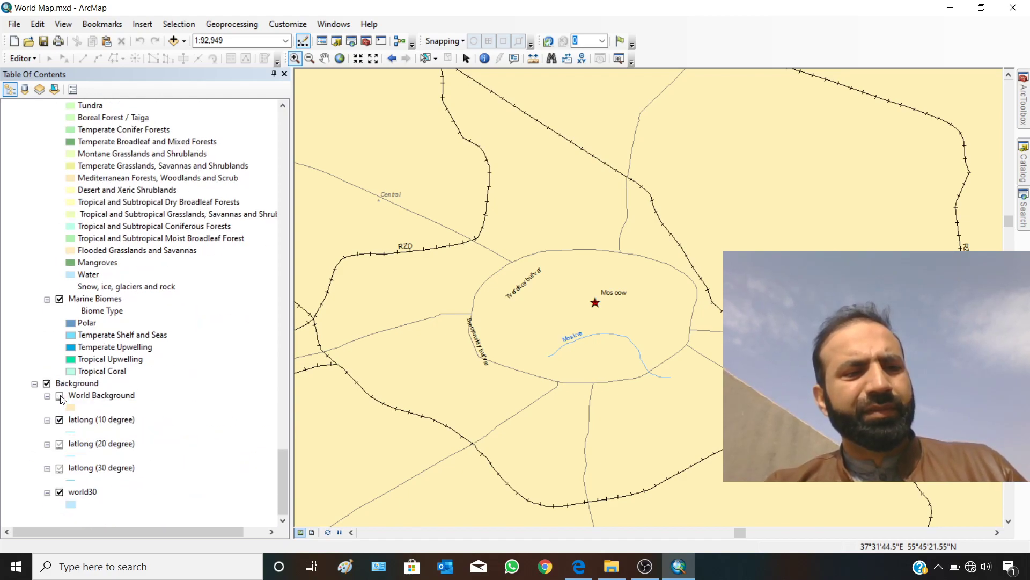
scroll(60, 400, up, 7)
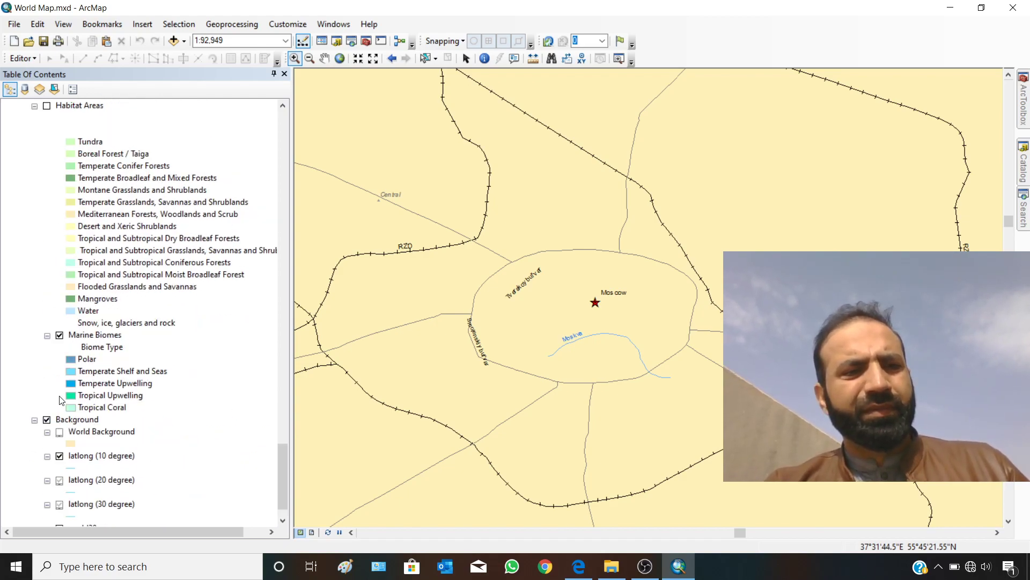
click(60, 335)
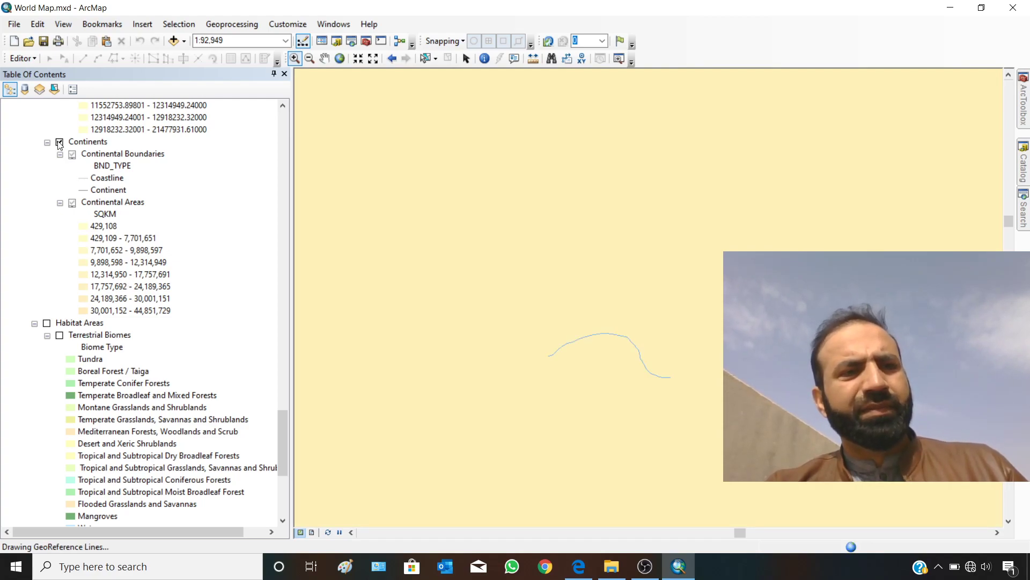
Return the map to the full world extent.
scroll(241, 381, up, 20)
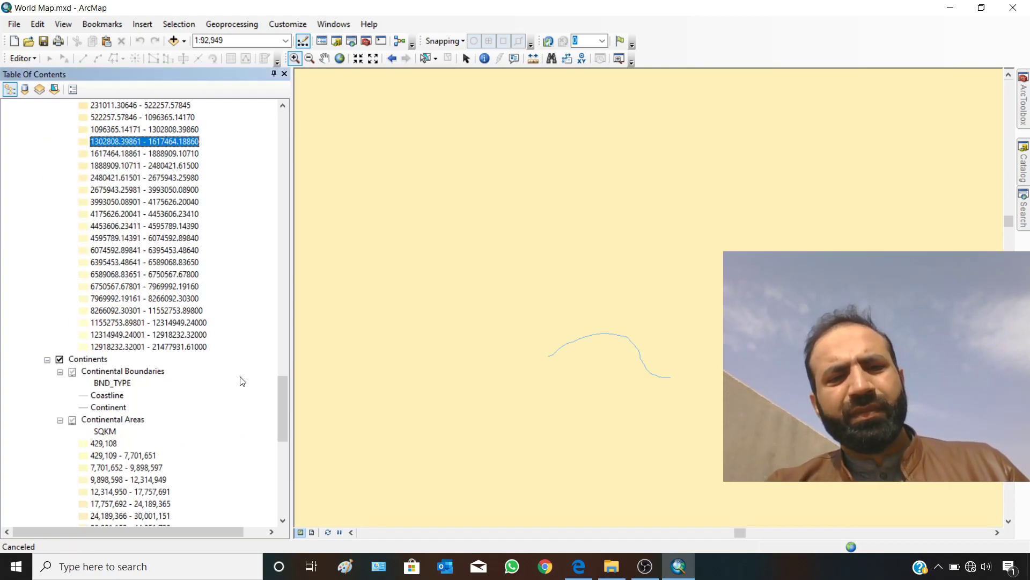
scroll(246, 382, up, 13)
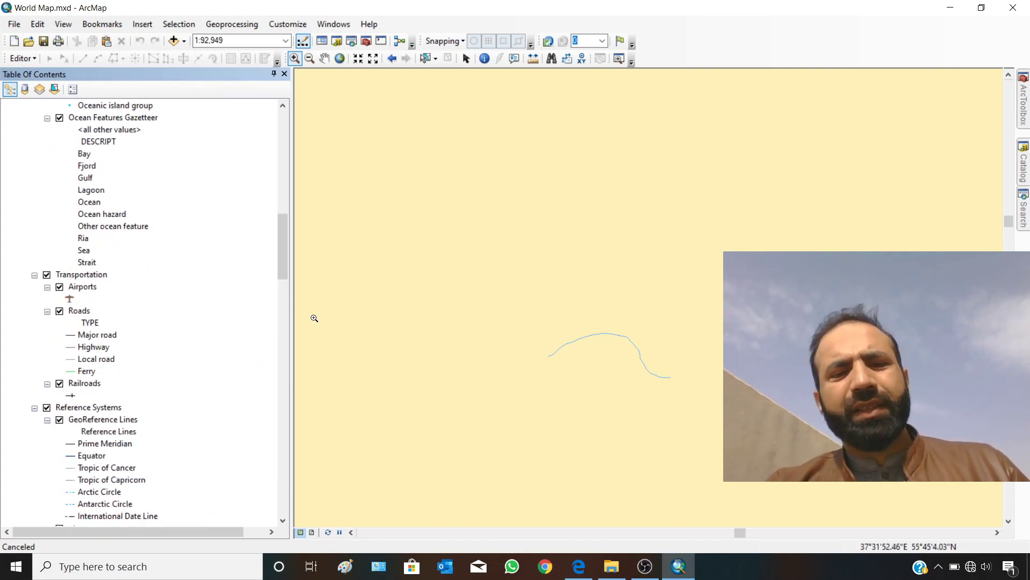
click(340, 58)
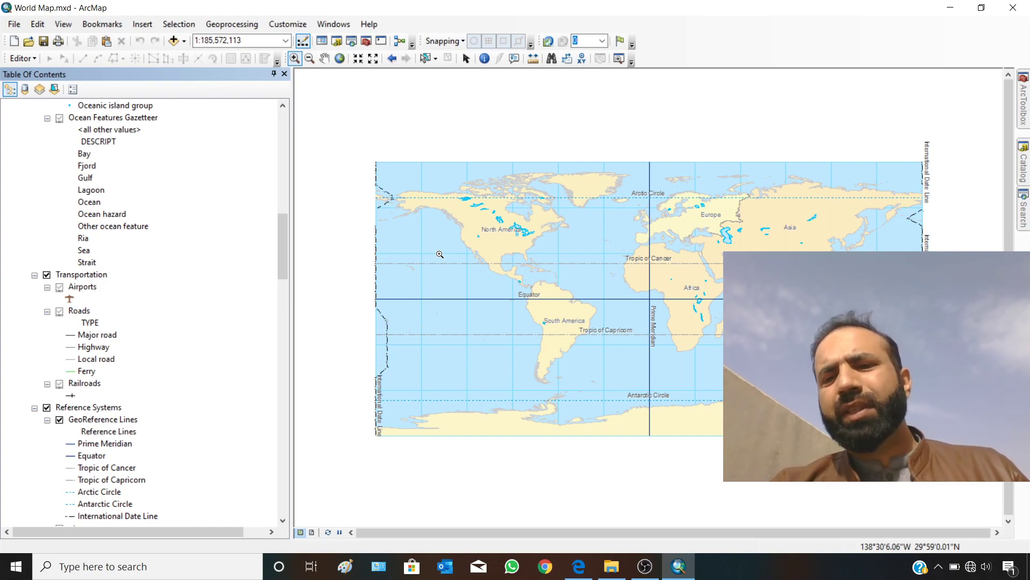
drag(282, 237, 306, 92)
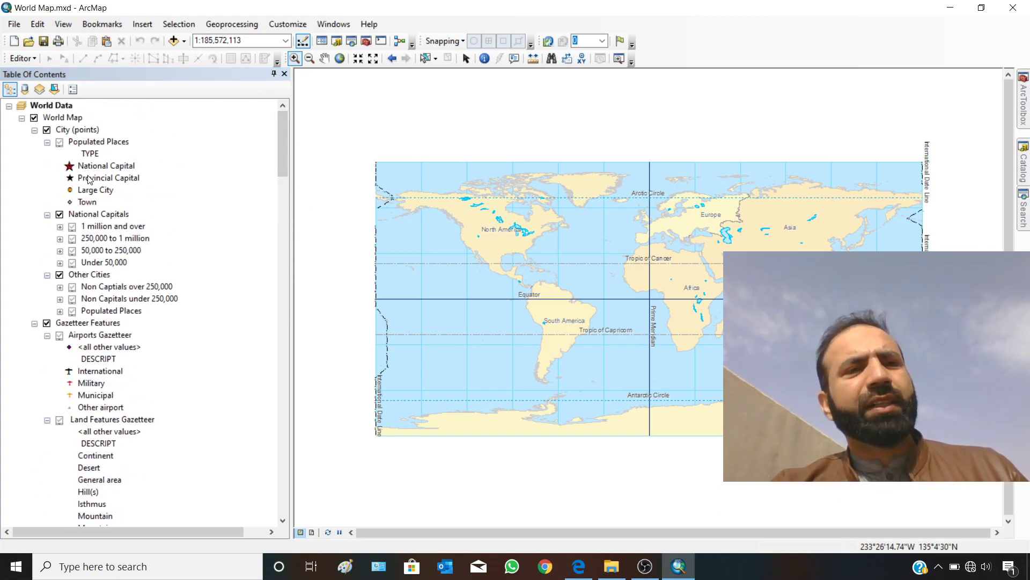
Exit ArcMap without saving changes to World Map.mxd.
click(14, 24)
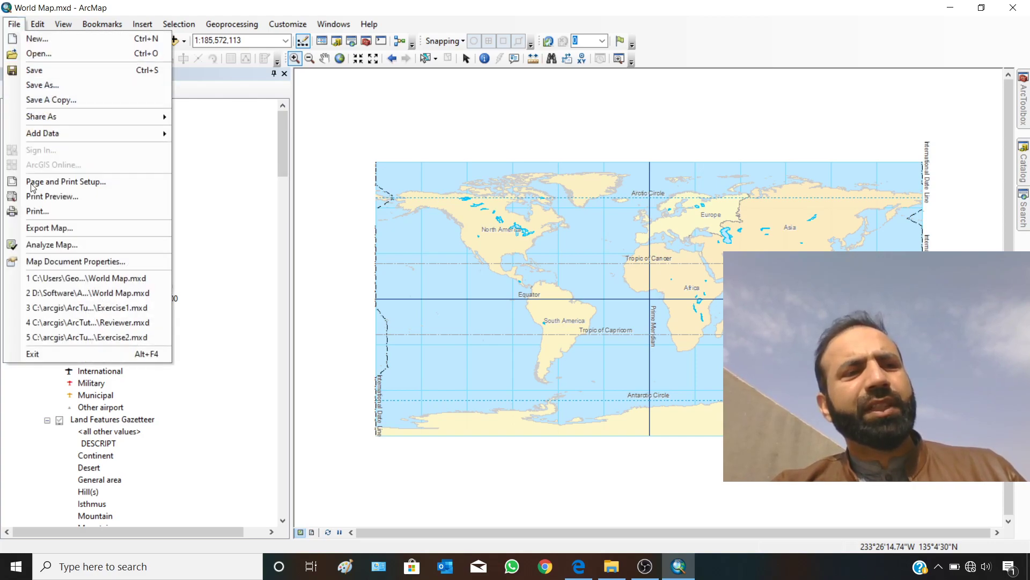
click(46, 355)
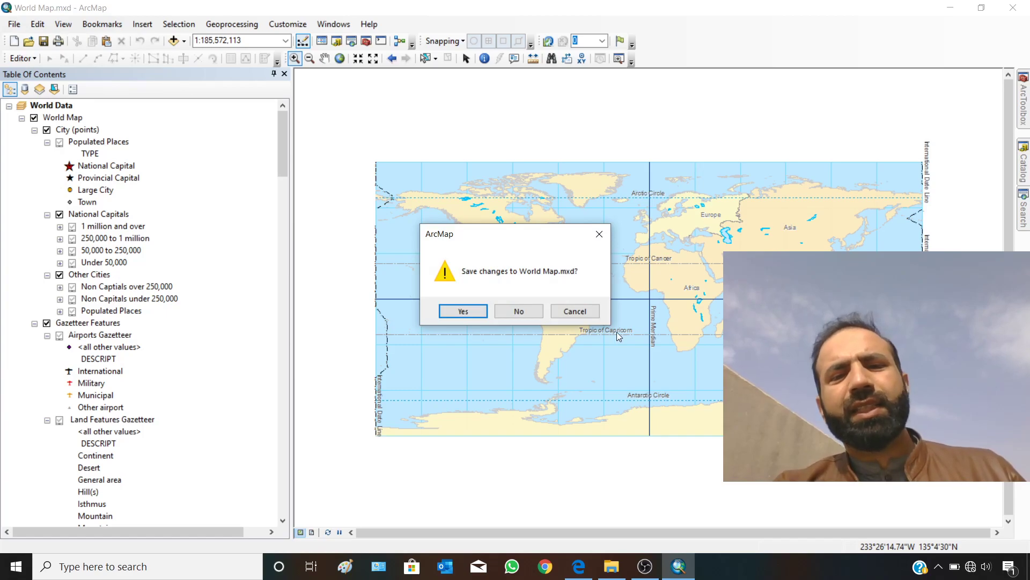
click(519, 313)
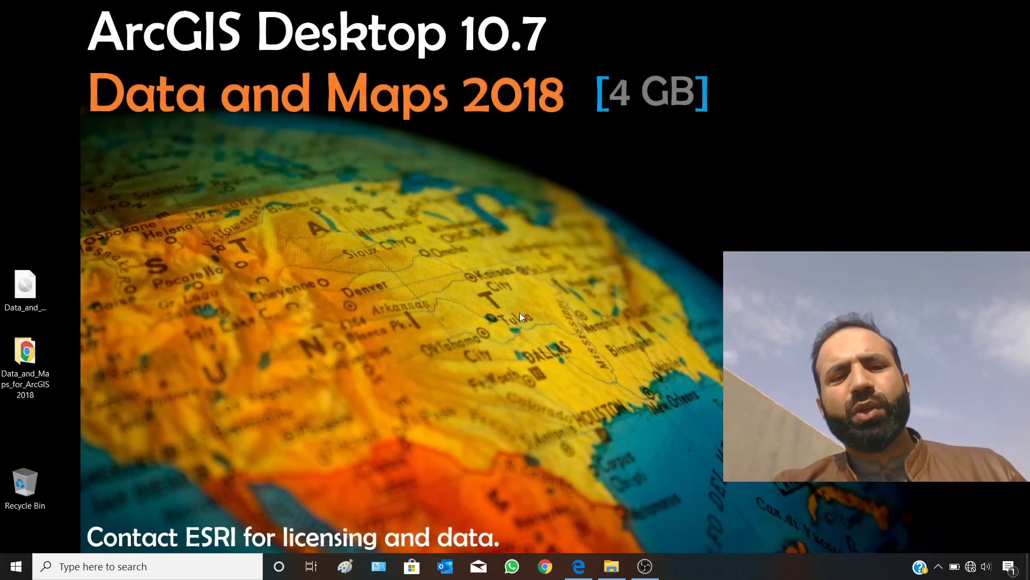
Open USA Base Map.mxd from the Data_and_Maps_for_ArcGIS2018 usa folder, then minimize Explorer.
click(612, 566)
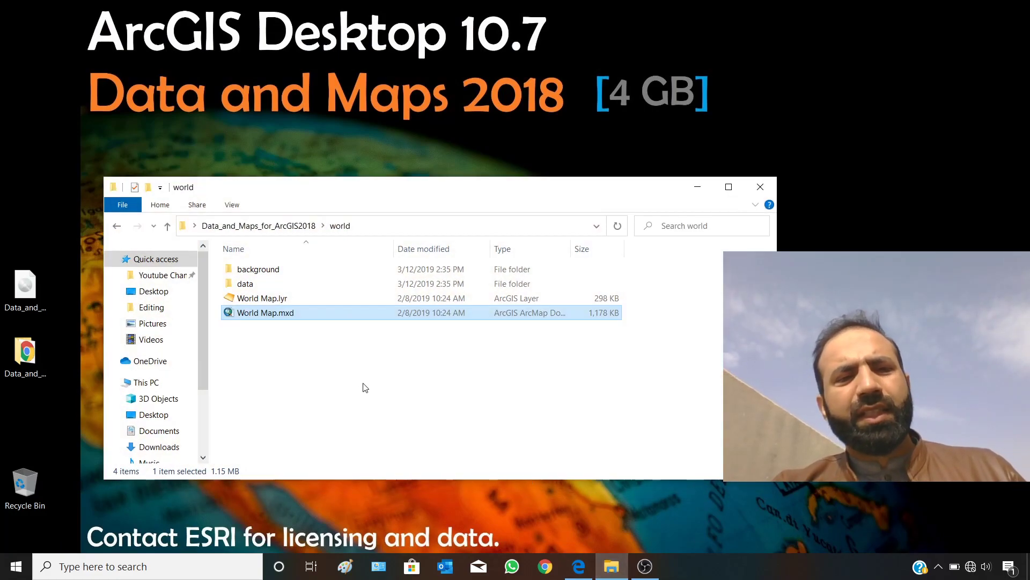
click(293, 226)
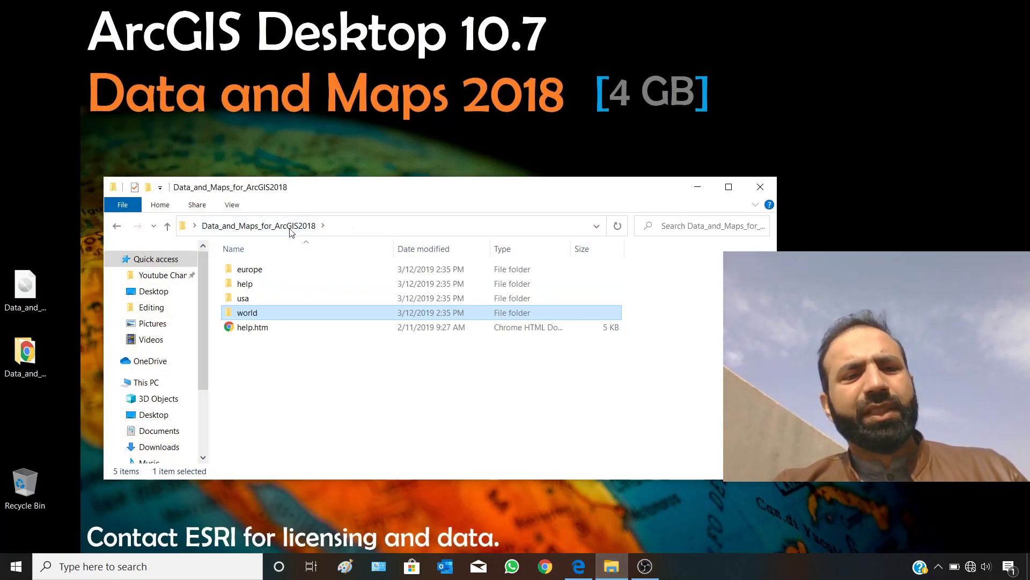
double_click(245, 298)
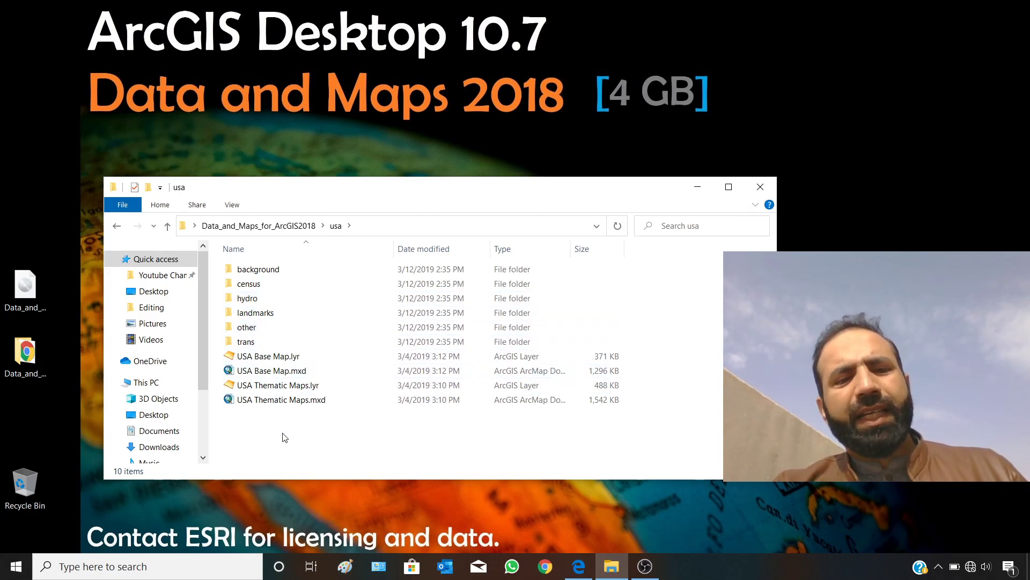
click(293, 375)
click(260, 401)
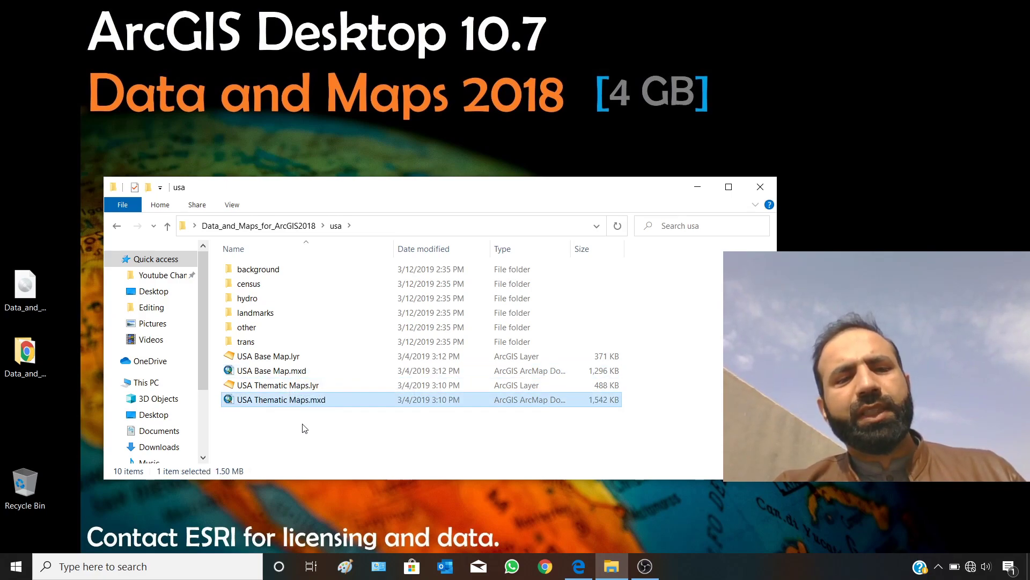
double_click(282, 374)
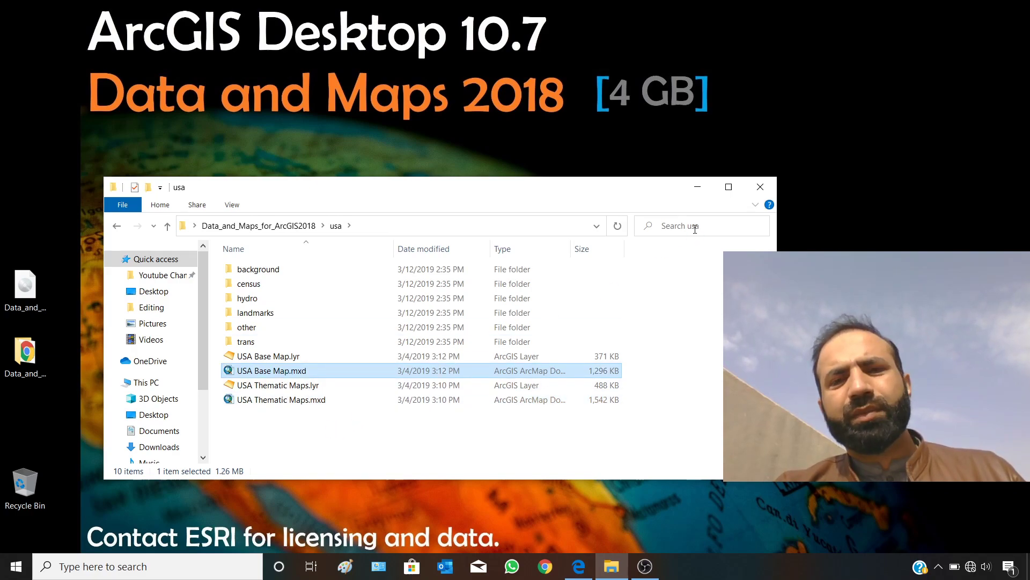
click(697, 187)
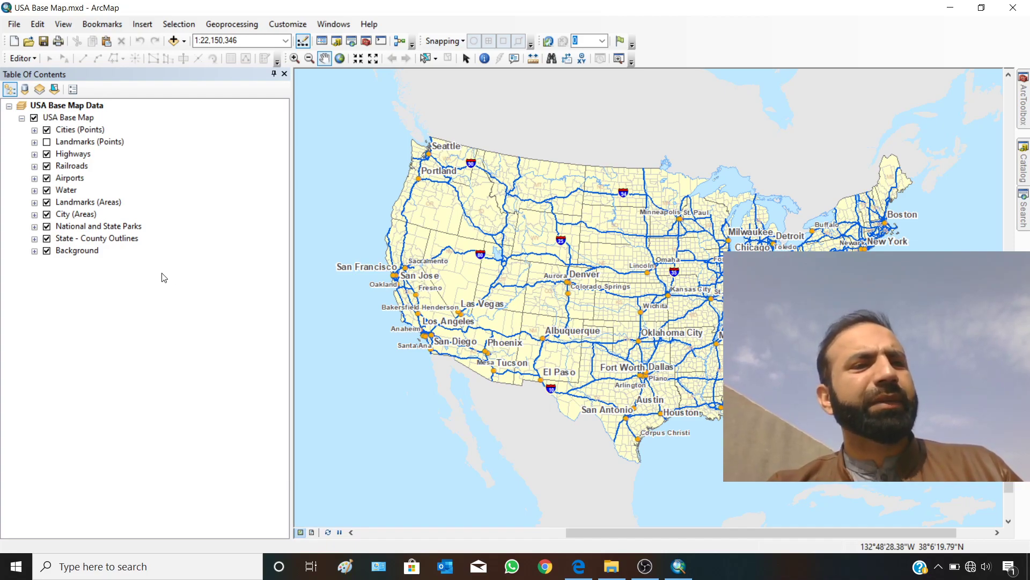
Expand the Highways, Railroads, Landmarks (Areas) and City (Areas) layer groups.
click(34, 130)
click(35, 131)
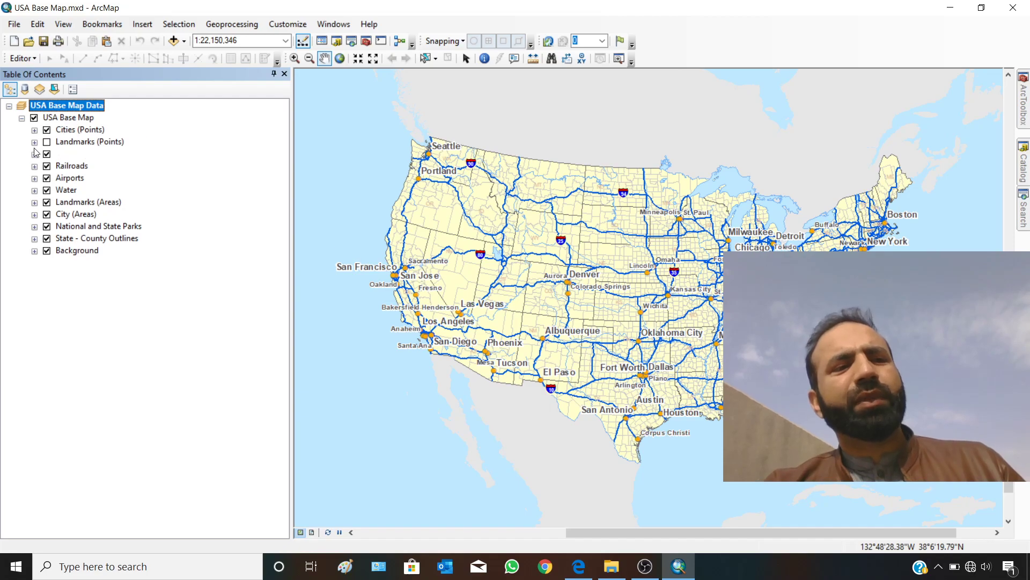
click(35, 154)
click(35, 215)
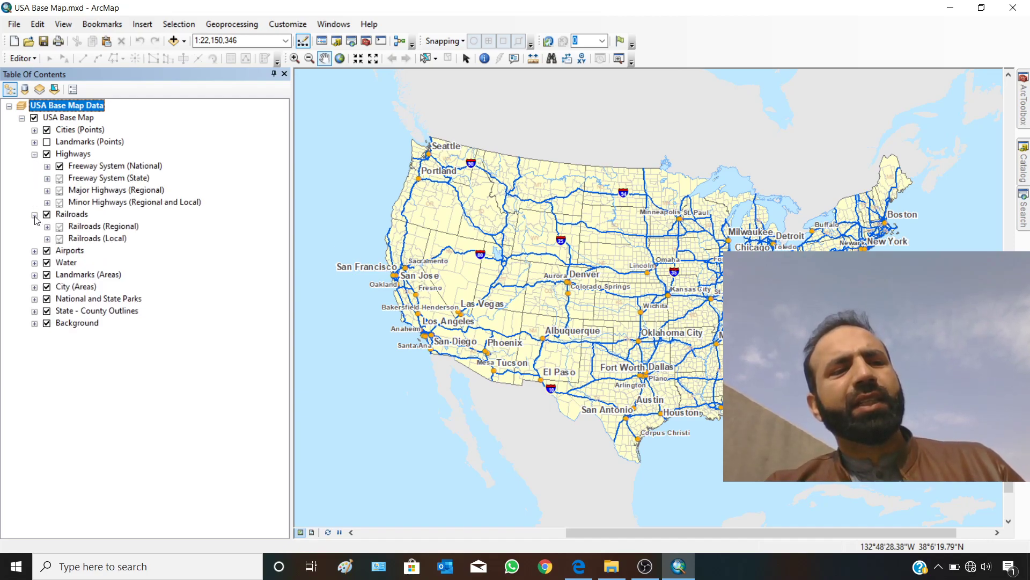
click(34, 276)
click(35, 323)
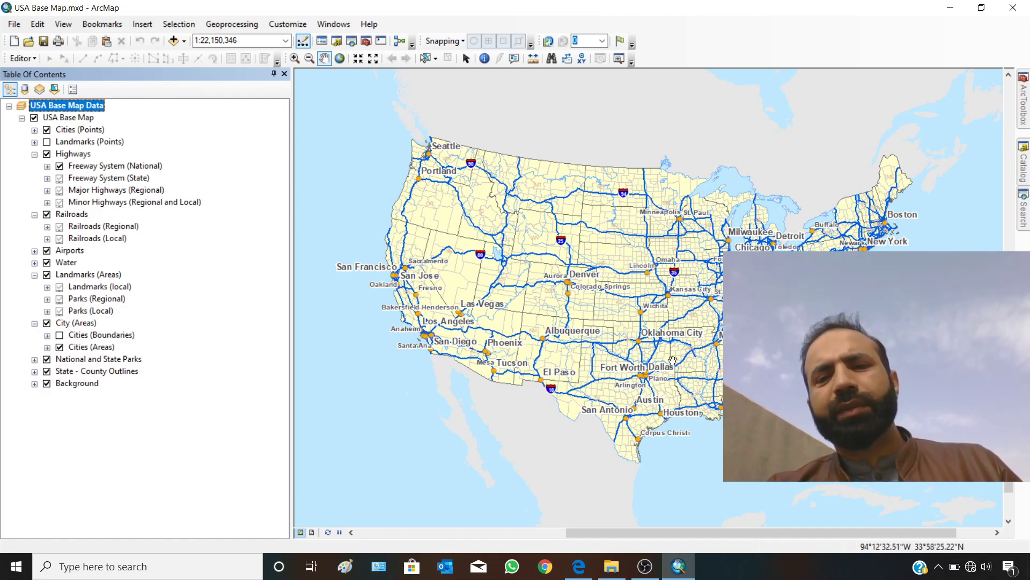
Zoom the USA base map in to the Raleigh–Durham area at about 1:162,843.
click(295, 58)
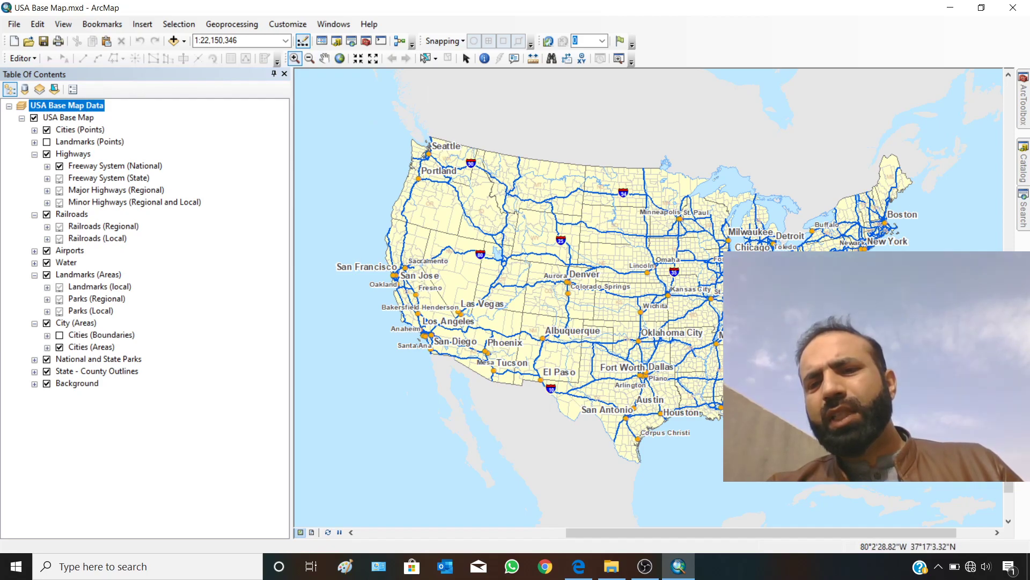
drag(813, 284, 853, 309)
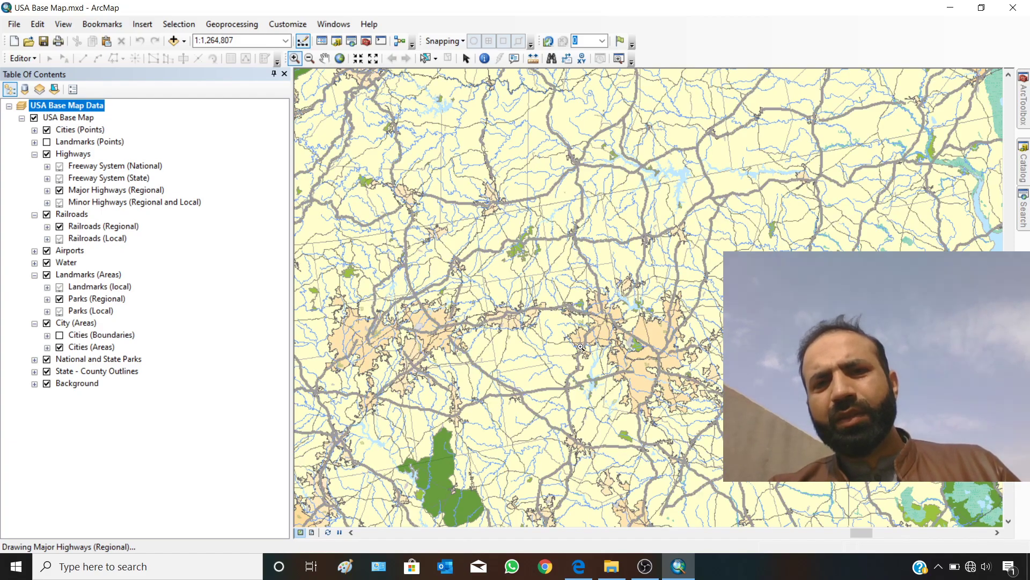
click(601, 316)
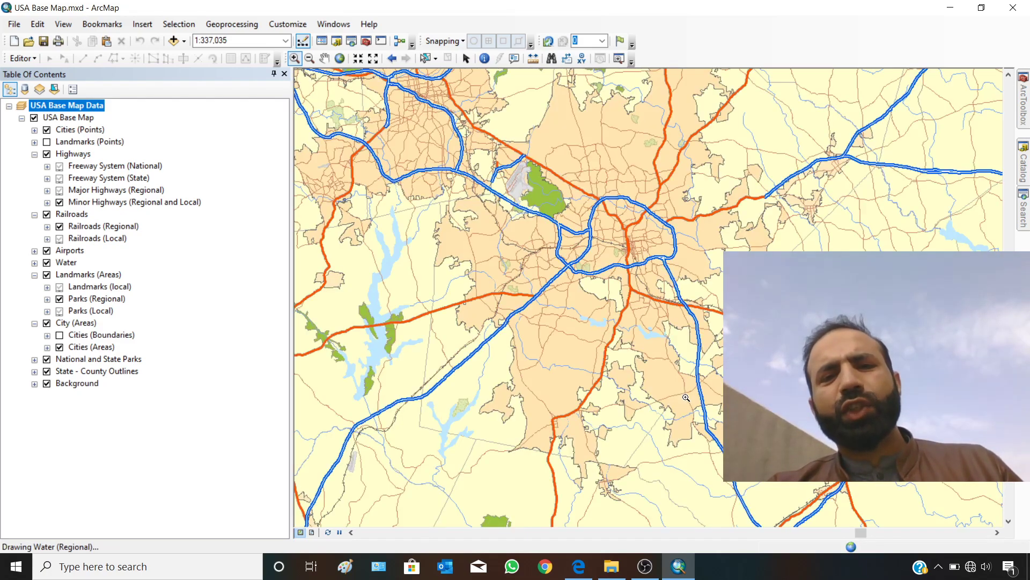
drag(513, 124, 780, 346)
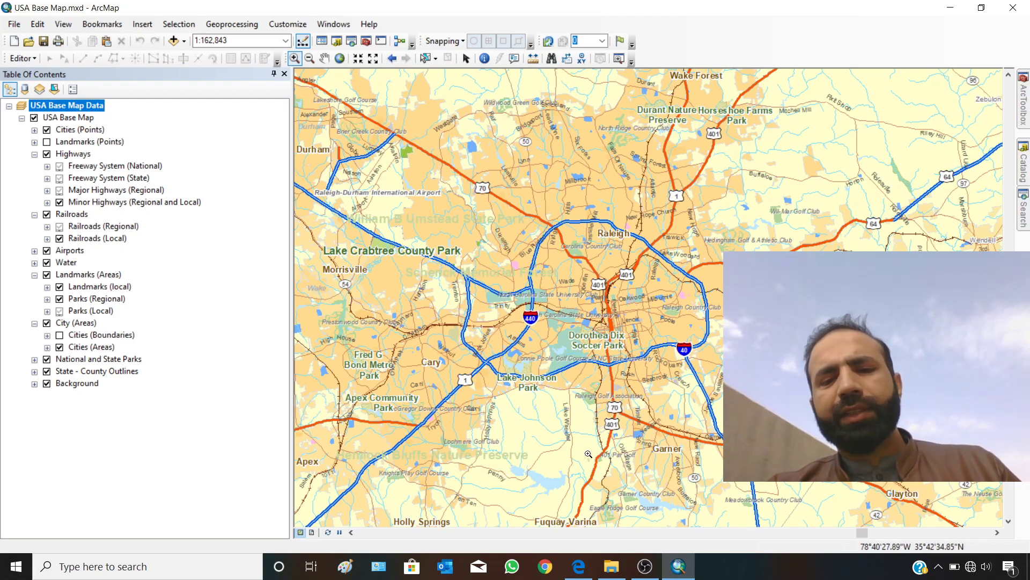
Bring up the esri.com home page in Edge with ArcMap minimized.
click(578, 566)
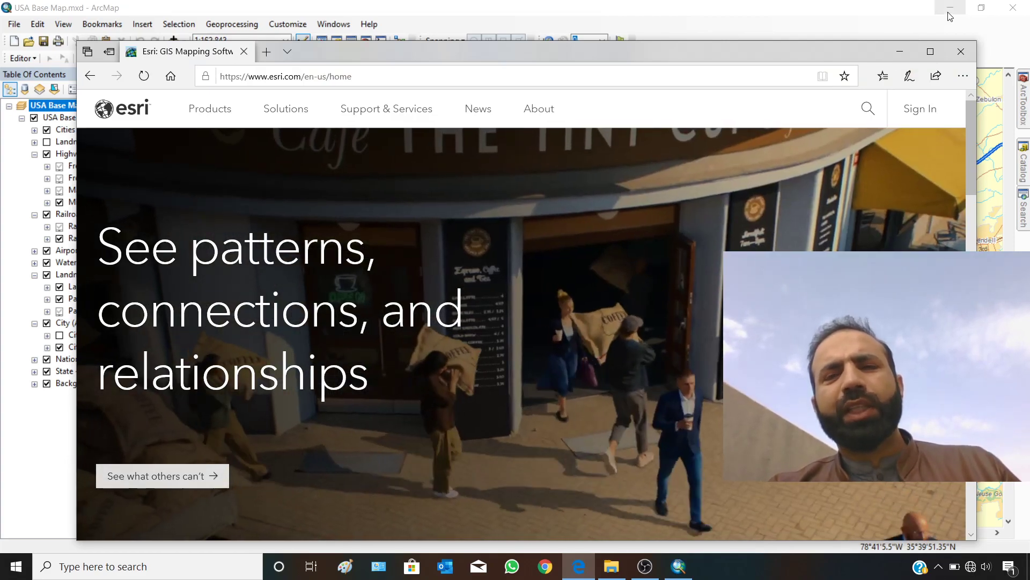
click(947, 13)
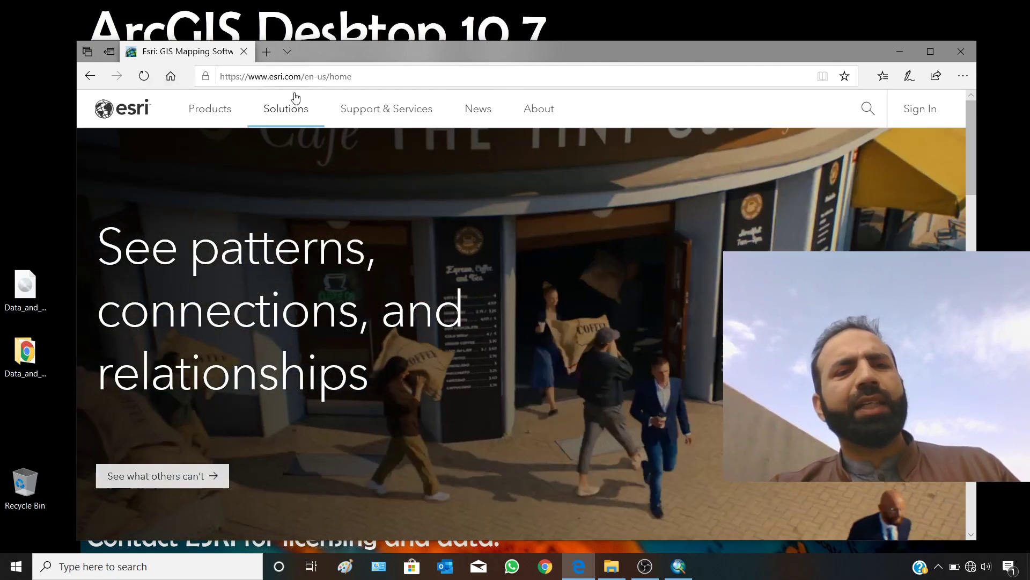
click(325, 76)
click(280, 76)
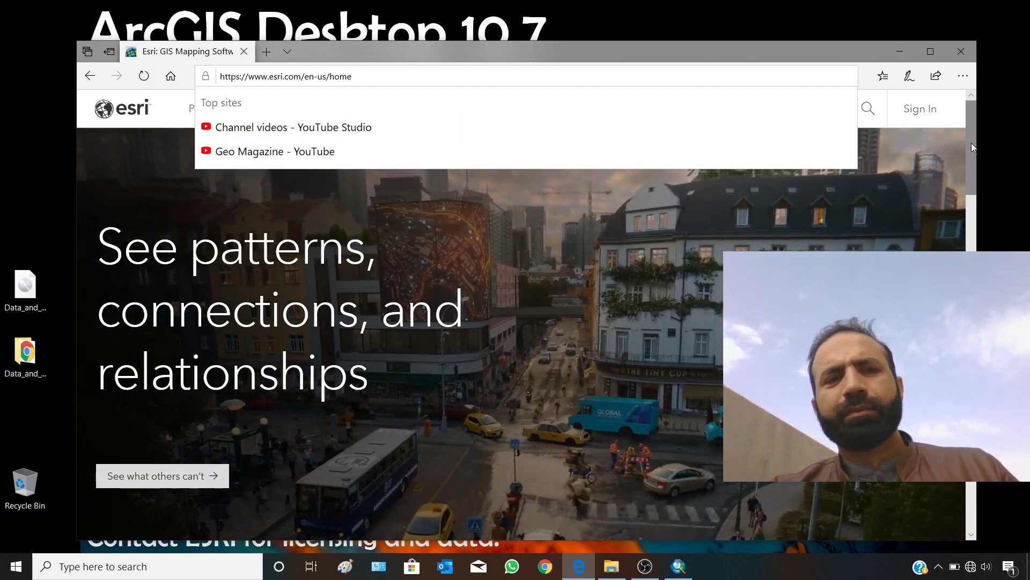
click(971, 143)
drag(971, 143, 971, 154)
Scroll through the esri.com home page down to the footer and back up.
scroll(625, 304, down, 2)
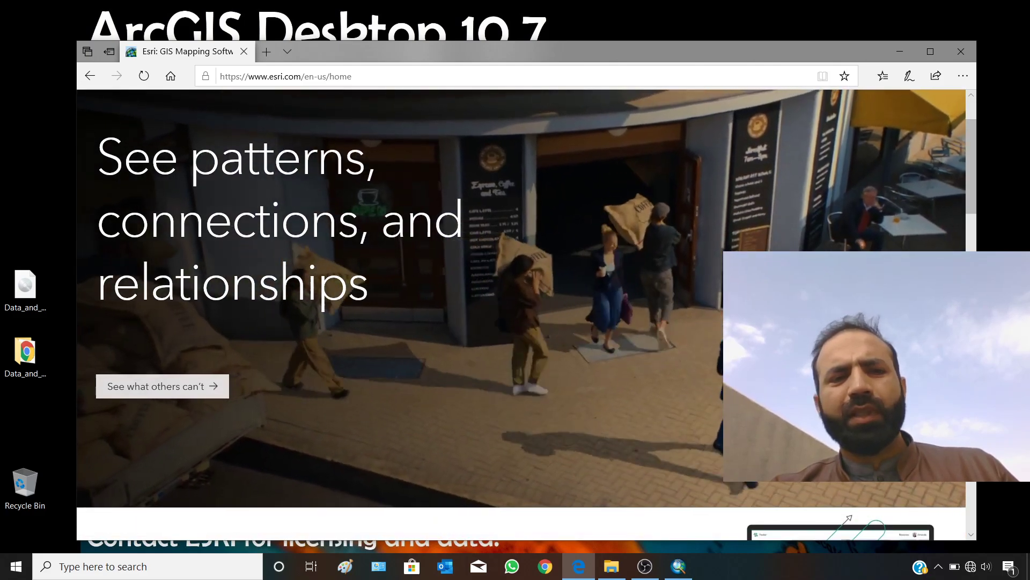
scroll(626, 304, up, 3)
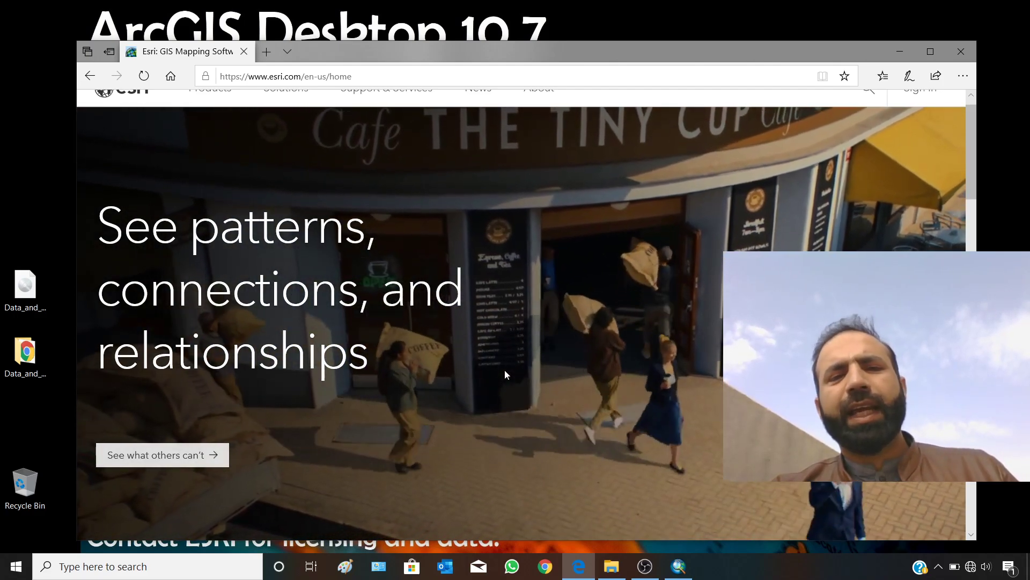
scroll(504, 374, down, 5)
scroll(506, 370, down, 4)
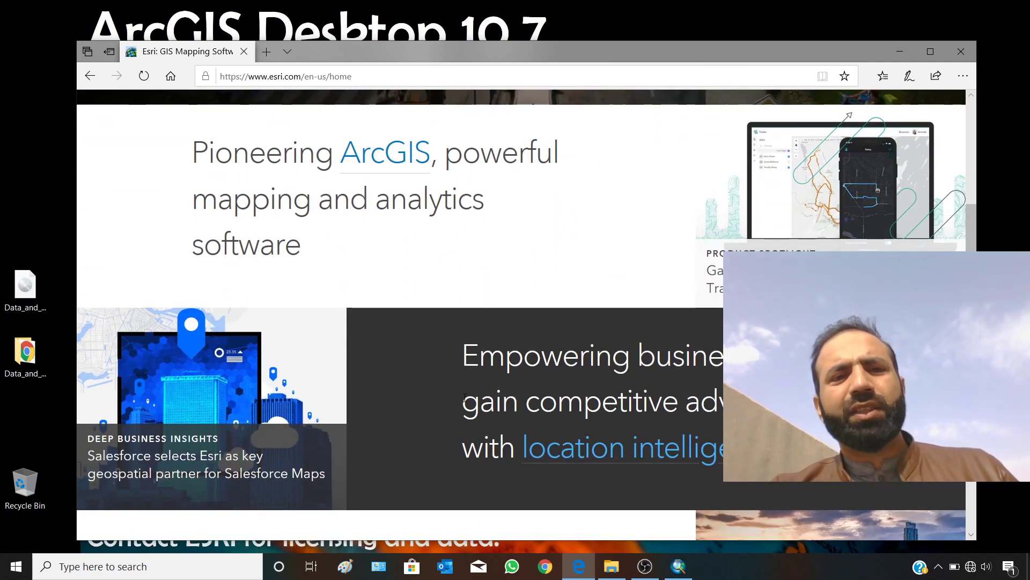
scroll(412, 399, down, 7)
scroll(394, 411, down, 3)
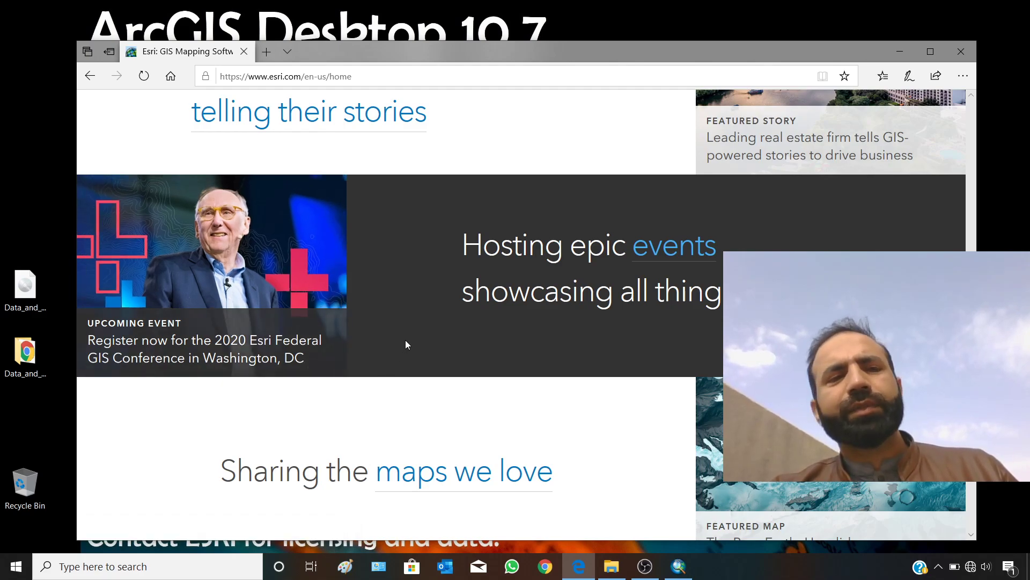
scroll(406, 344, down, 10)
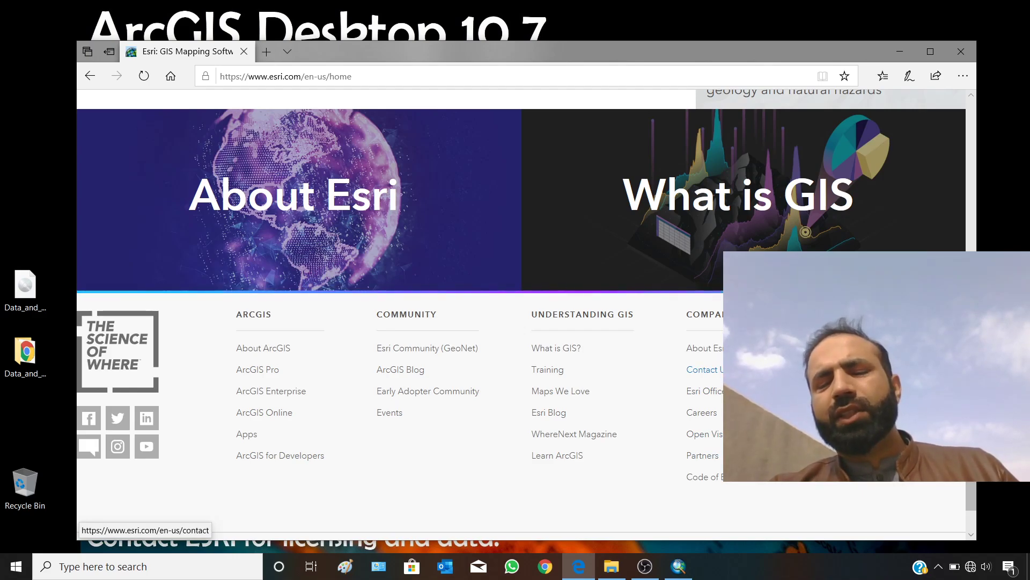
scroll(715, 384, up, 20)
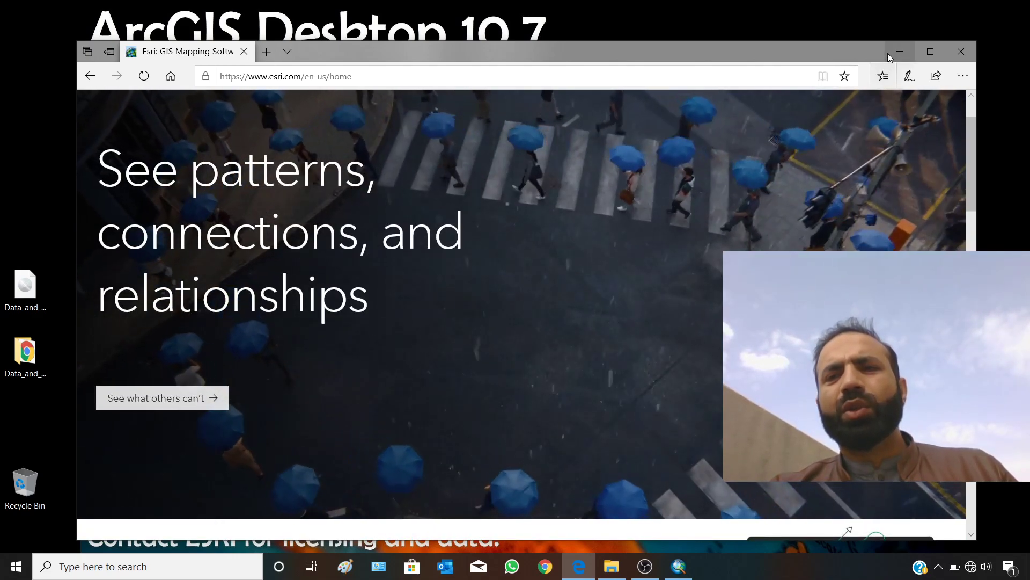
Minimize Edge, view the europe folder in Explorer, then close Explorer.
click(890, 51)
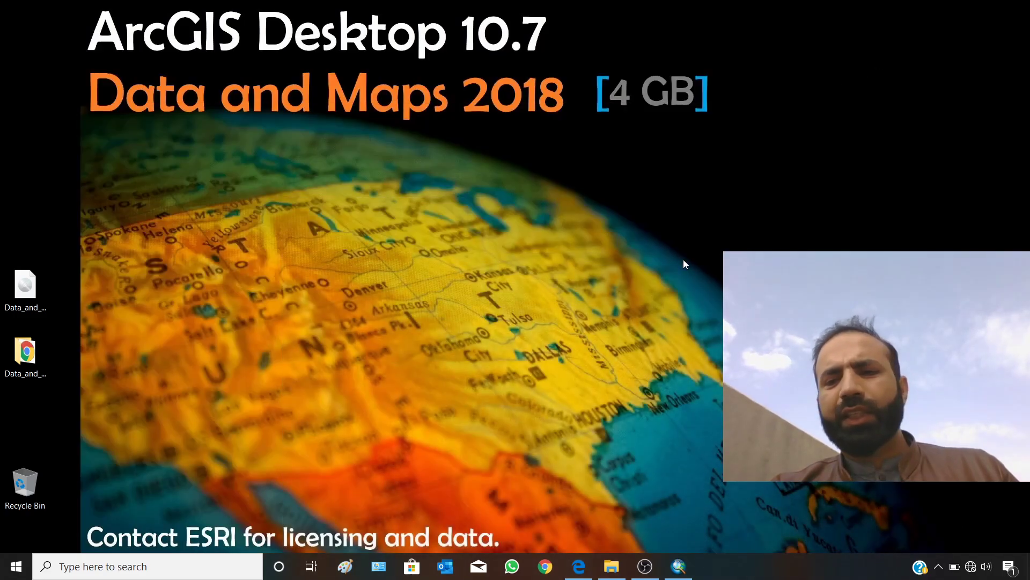
click(611, 566)
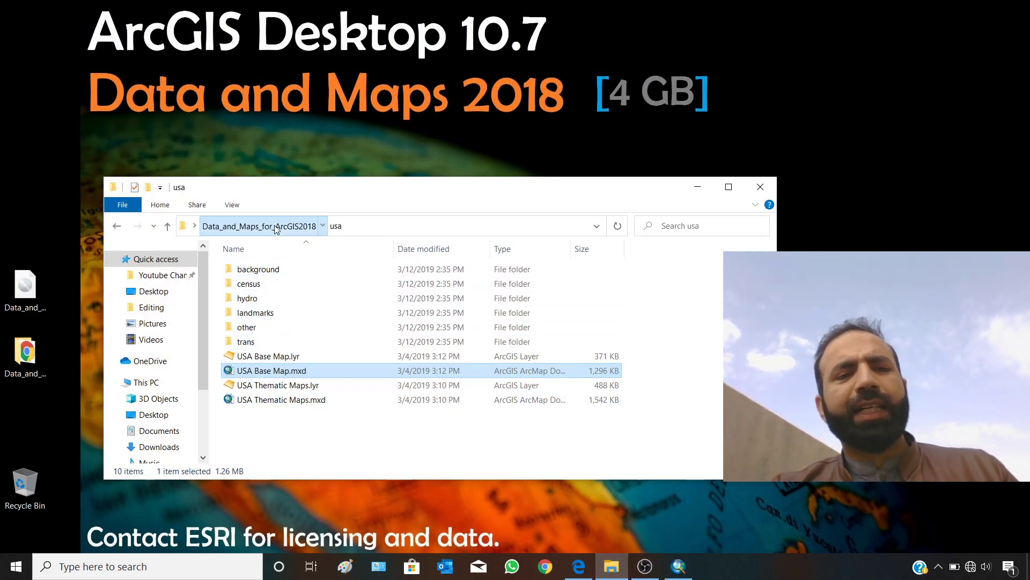
click(259, 225)
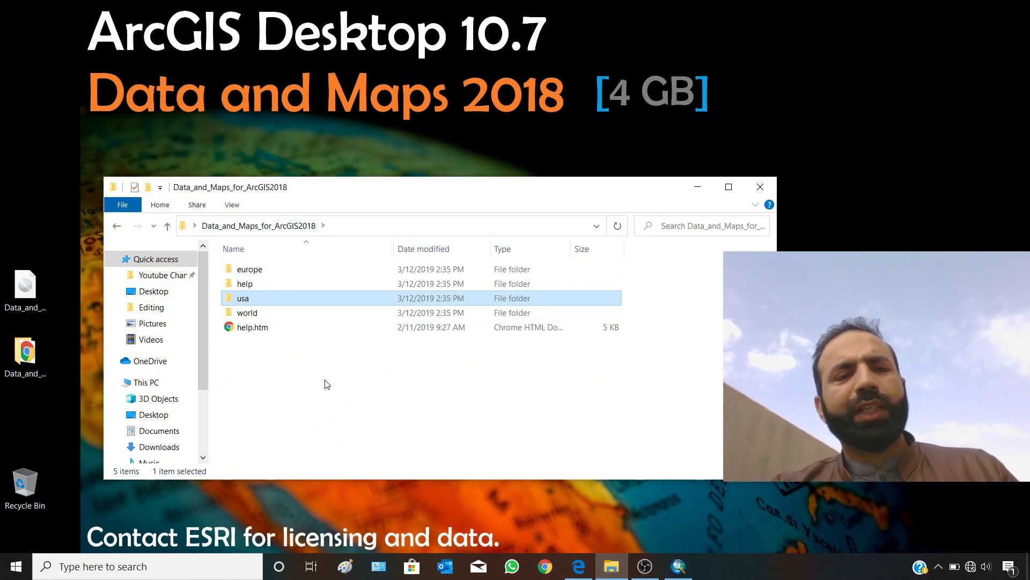
double_click(275, 275)
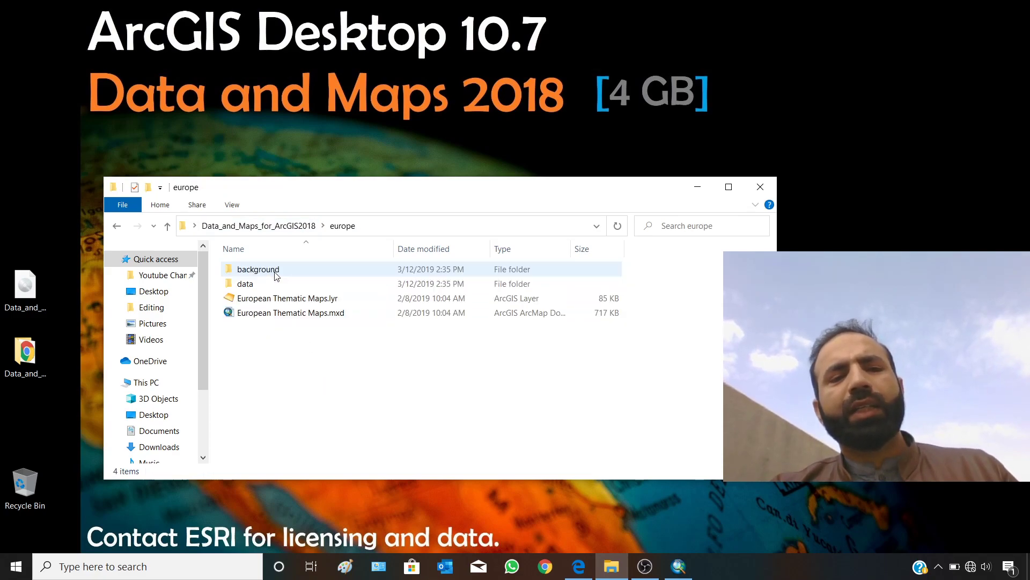
click(773, 186)
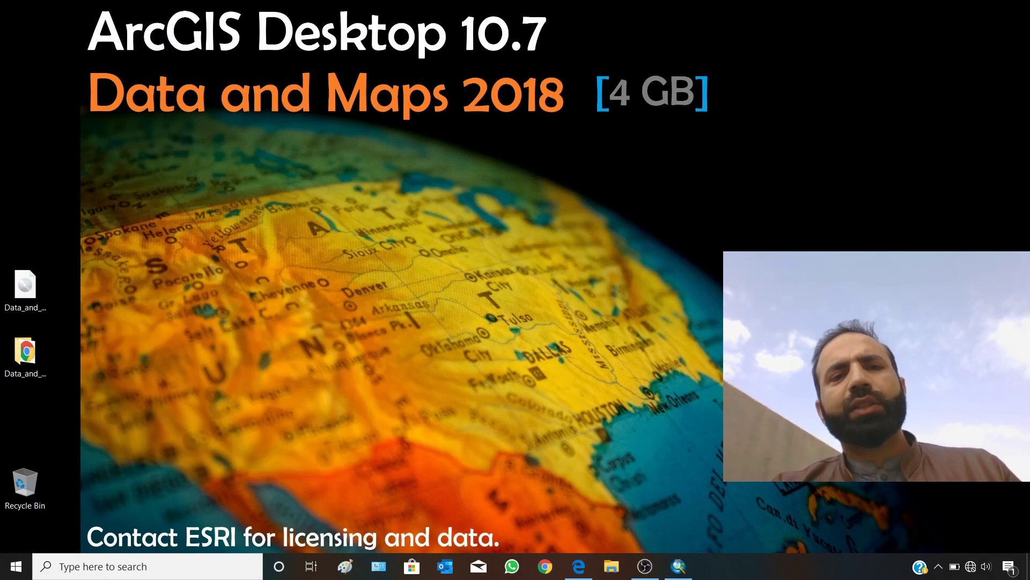